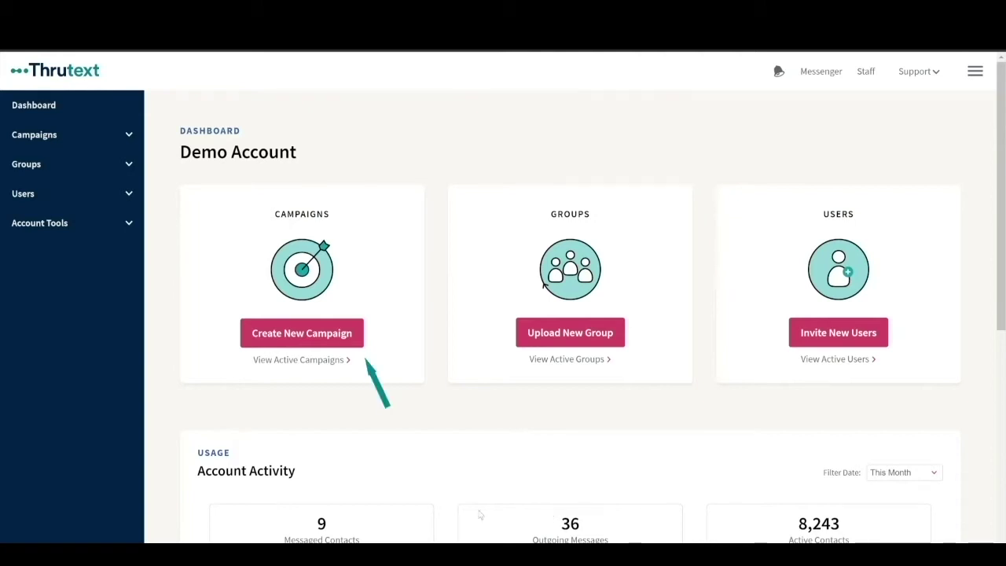
# Step: Begin a new campaign with Create New Campaign under the Dashboard's Campaigns section
pyautogui.click(287, 335)
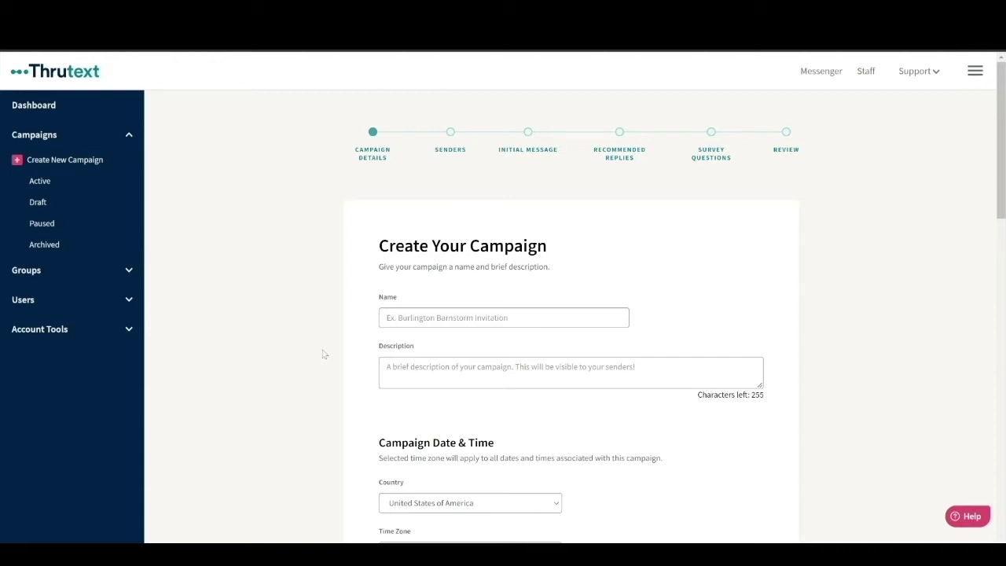
# Step: Name the campaign 'Bartlett Test 2021 Rally Interest' and describe it as 'Please answer all survey questions when applicable. Thank you!'
pyautogui.click(409, 315)
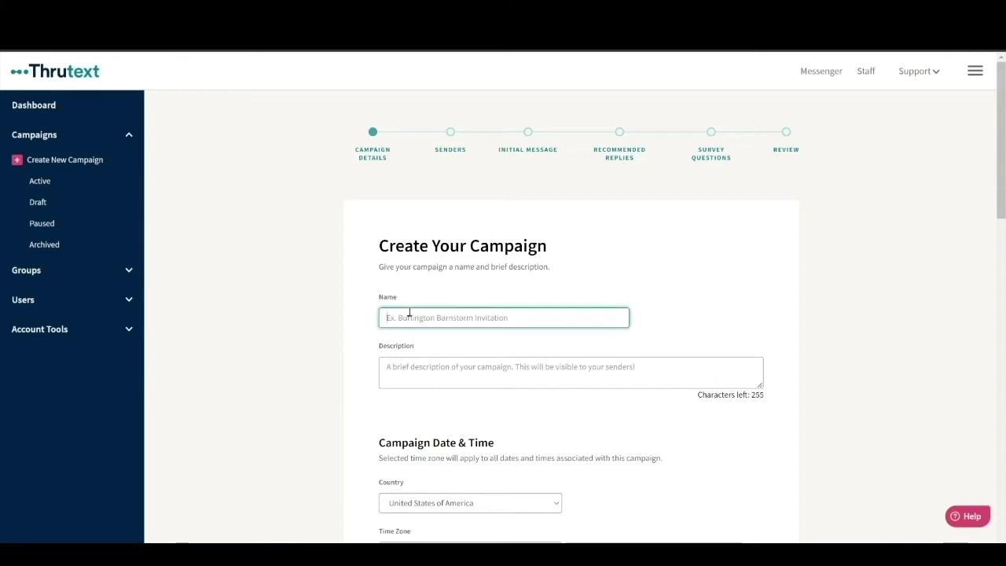
pyautogui.write('Bartlett Test 2021 Rally Interest')
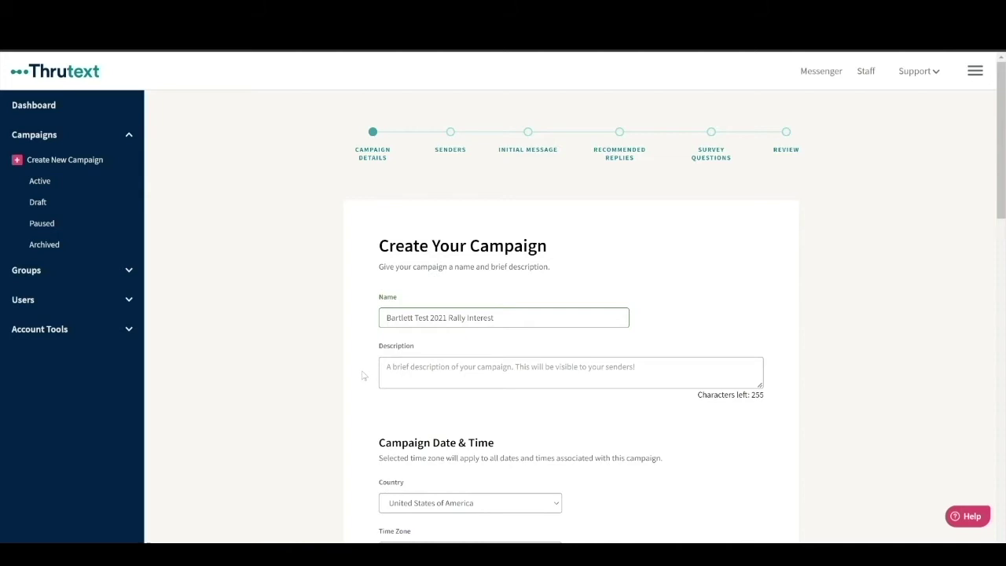
pyautogui.click(461, 384)
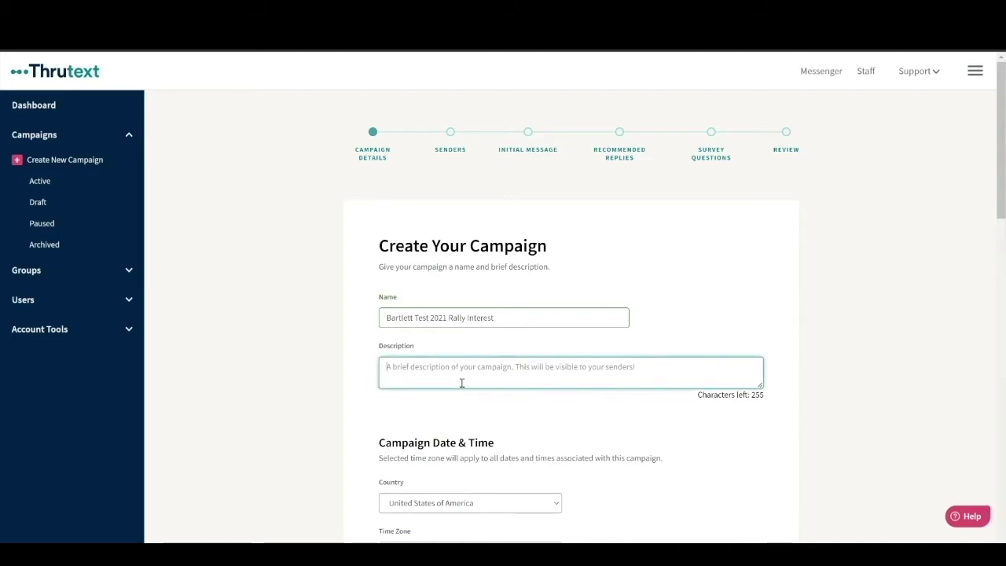
pyautogui.write('Please answer all survey questions when applicable. Thank you!')
pyautogui.click(328, 444)
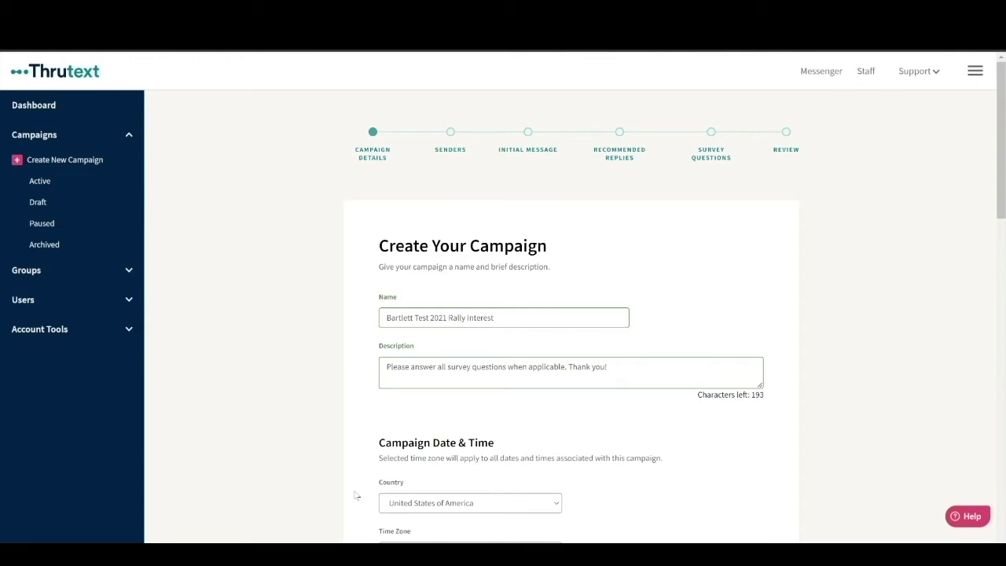
# Step: Choose US/Eastern as the time zone and Public Service Announcement as the use case
pyautogui.scroll(-3, 355, 496)
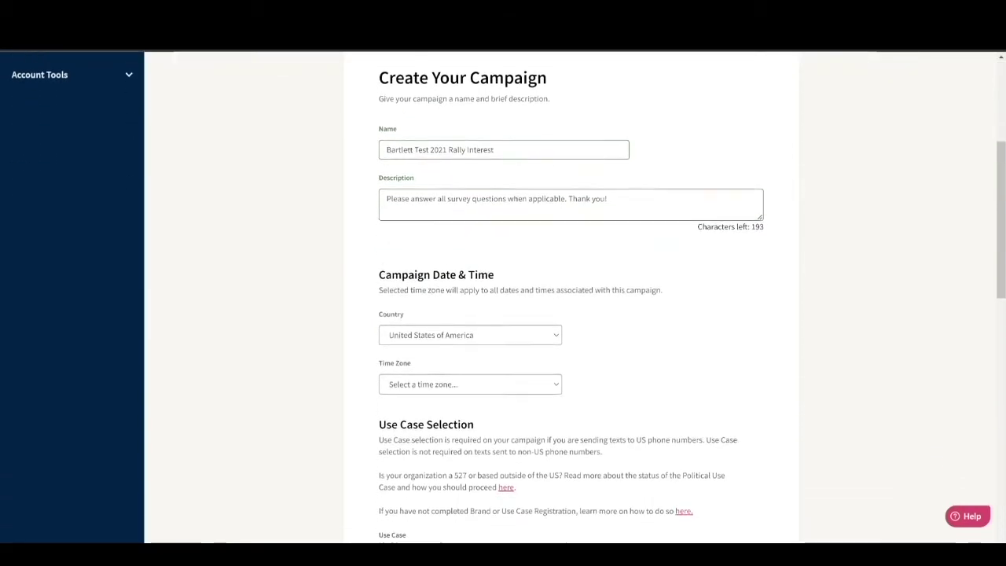
pyautogui.scroll(-1, 764, 406)
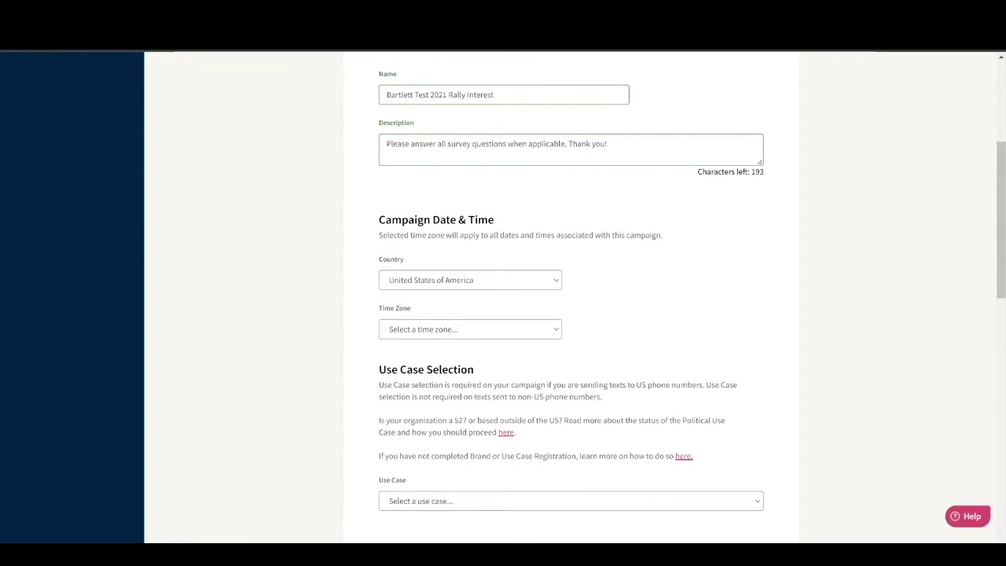
pyautogui.click(556, 331)
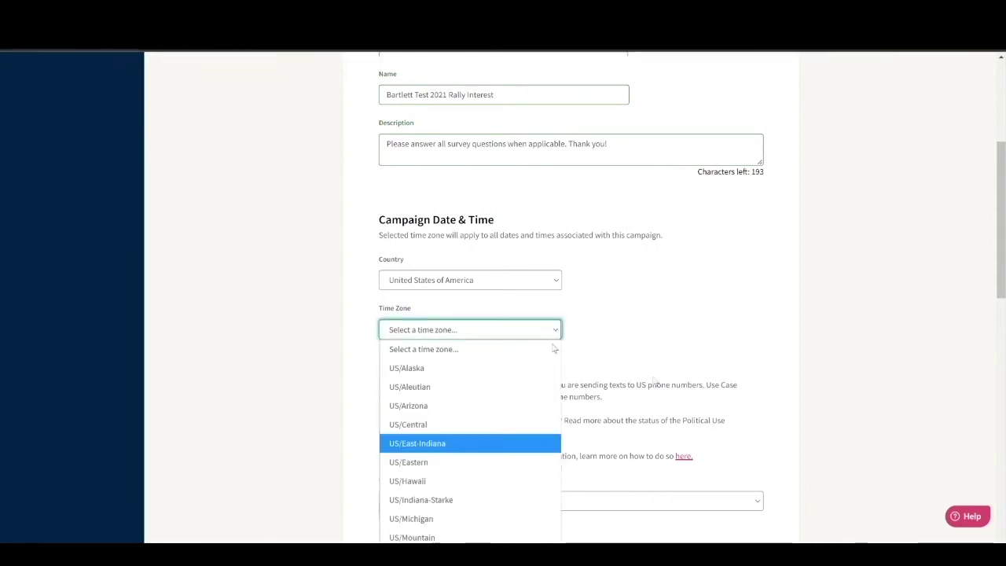
pyautogui.click(518, 463)
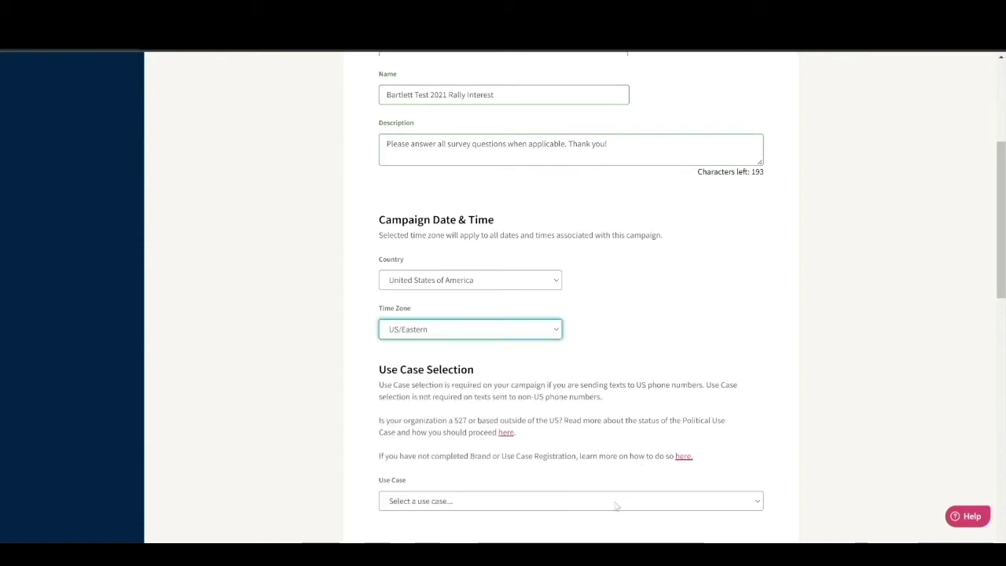
pyautogui.click(753, 502)
pyautogui.click(746, 539)
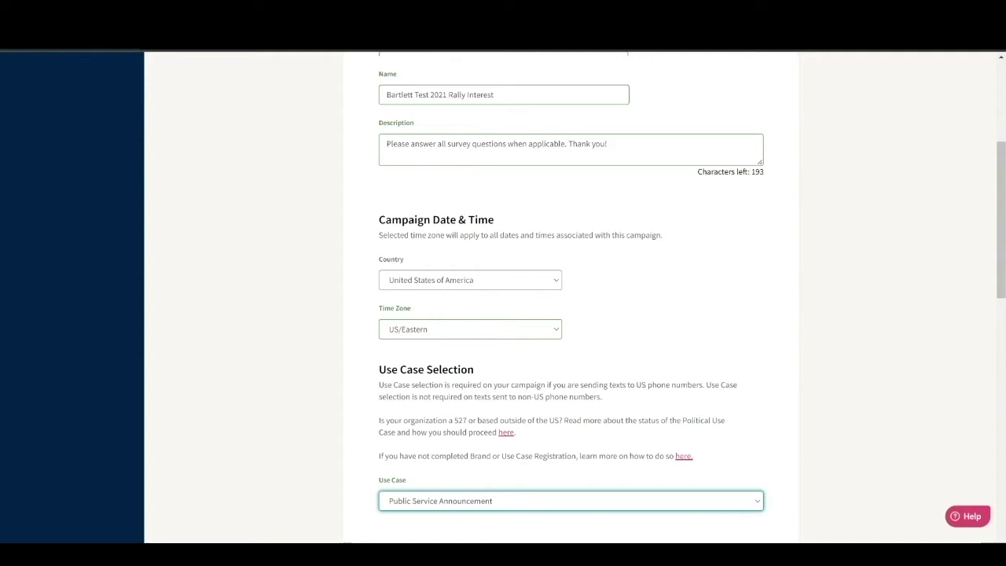
pyautogui.scroll(-4, 570, 314)
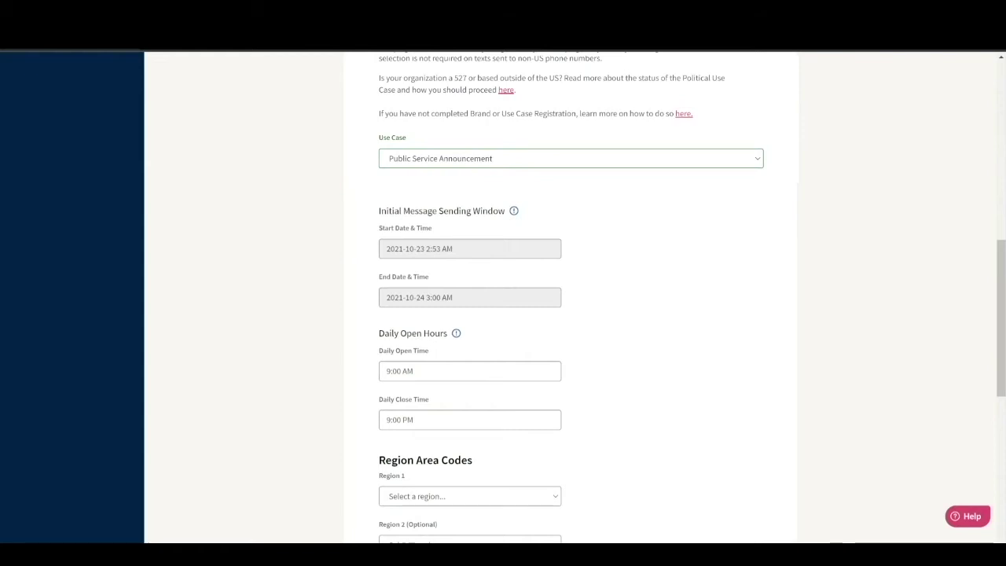
# Step: Set the sending window's start date and time to October 22, 2021 at 1:00 PM
pyautogui.click(469, 249)
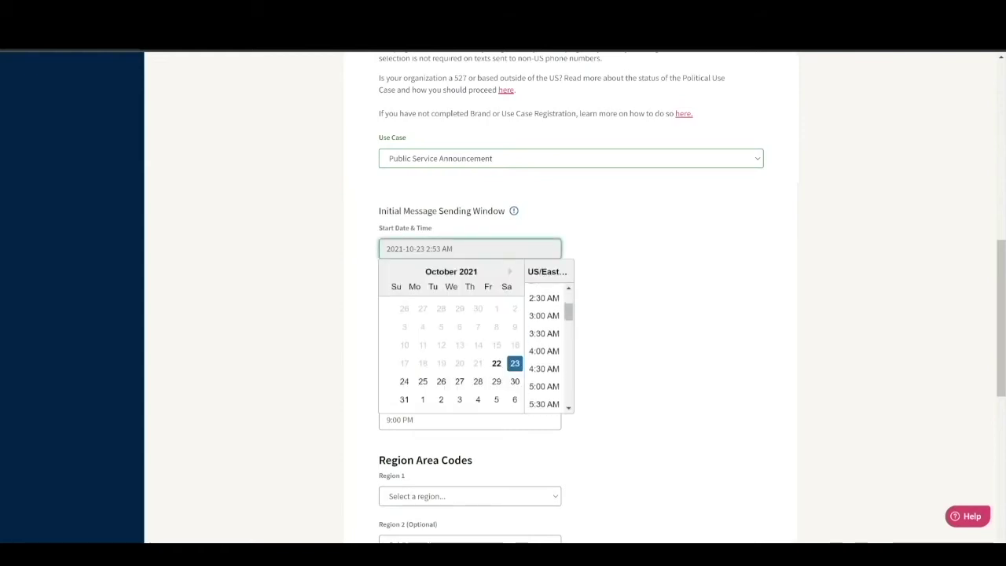
pyautogui.scroll(-5, 544, 349)
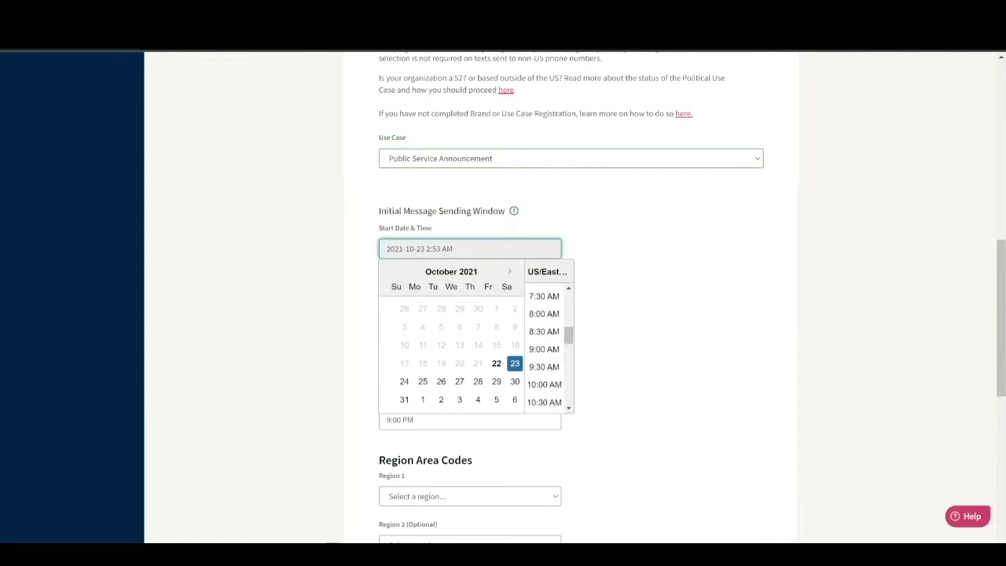
pyautogui.click(544, 346)
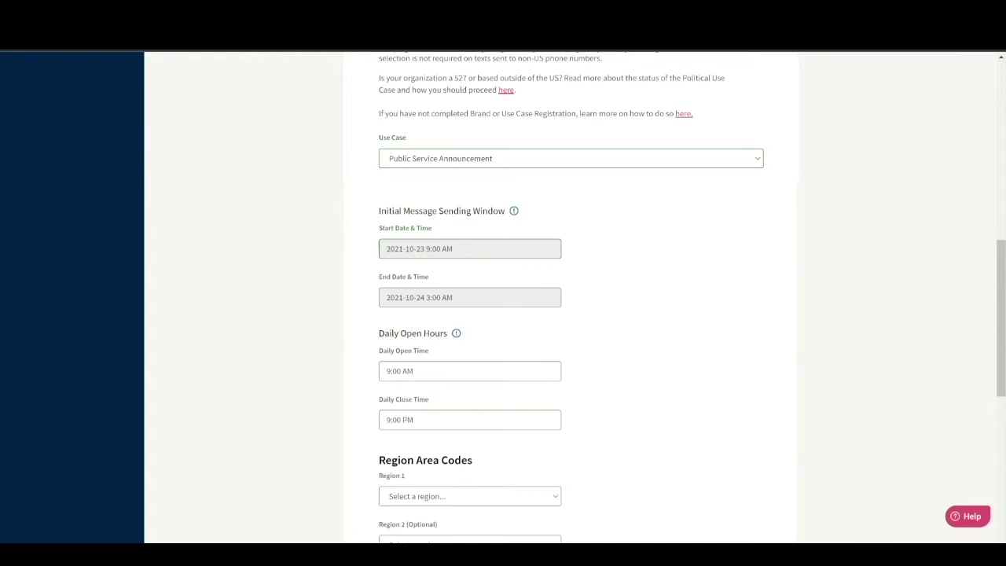
pyautogui.click(470, 248)
pyautogui.click(496, 363)
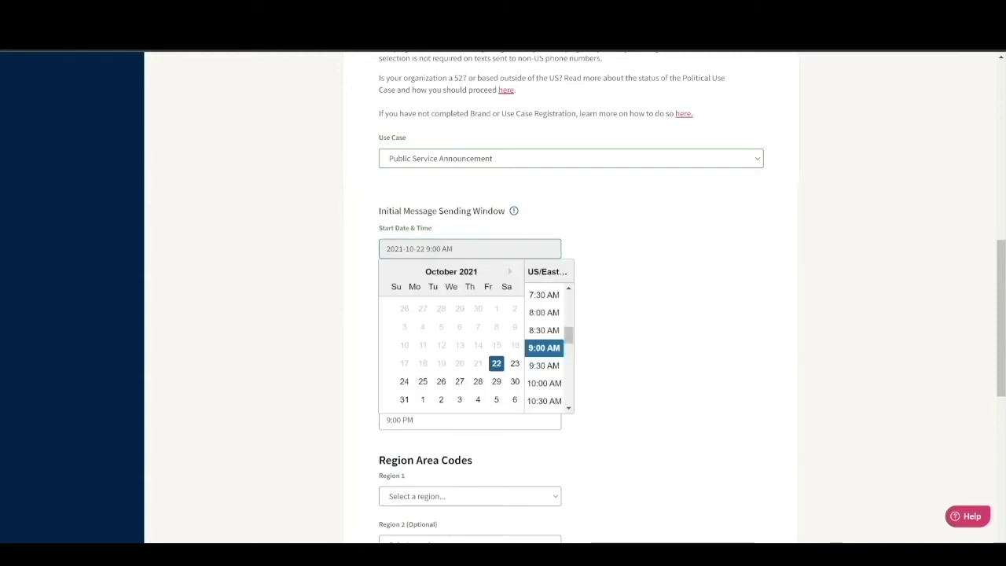
pyautogui.scroll(-5, 544, 350)
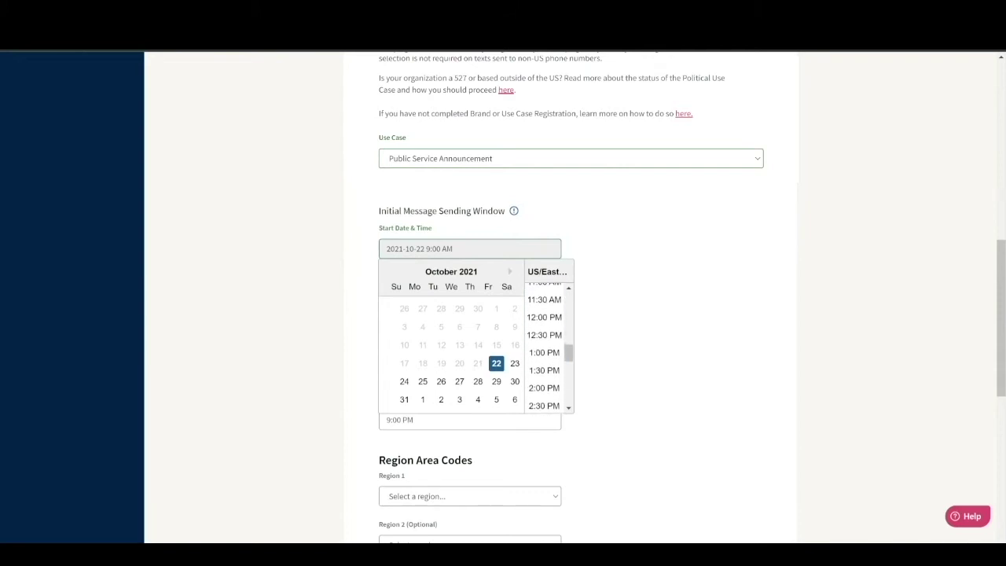
pyautogui.click(544, 352)
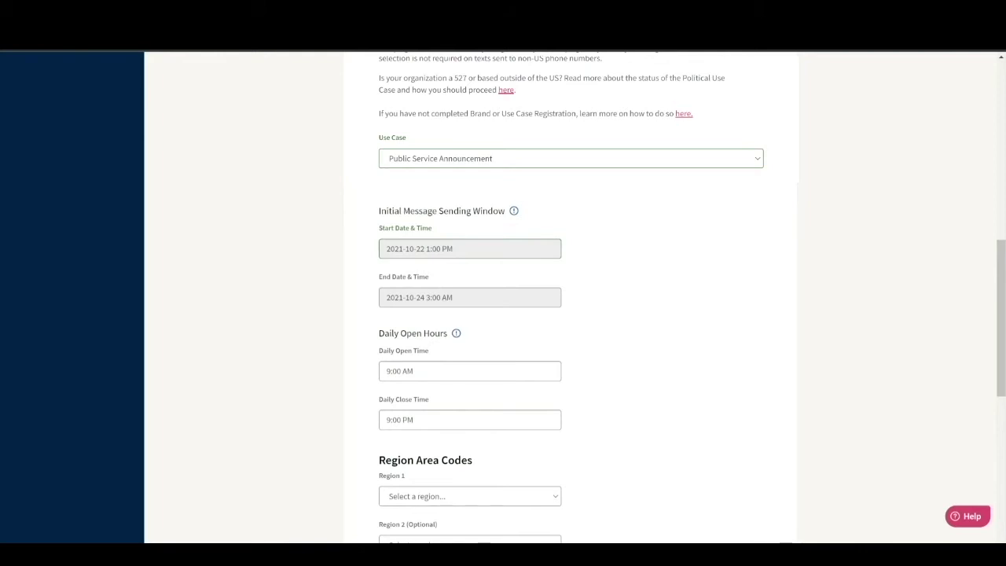
# Step: Change the sending window's end time to 9:00 PM on 2021-10-24
pyautogui.click(470, 297)
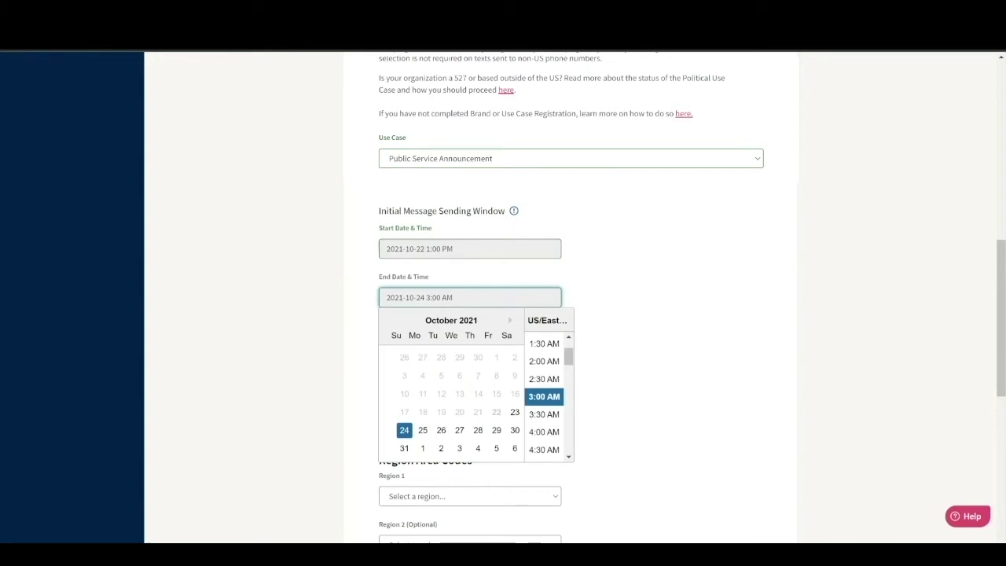
pyautogui.scroll(-5, 544, 397)
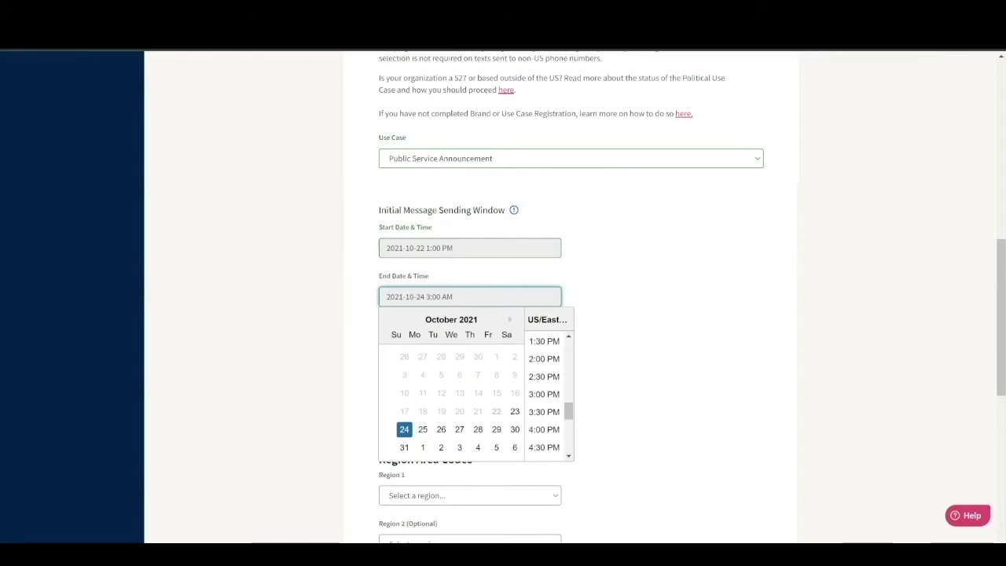
pyautogui.scroll(-3, 544, 397)
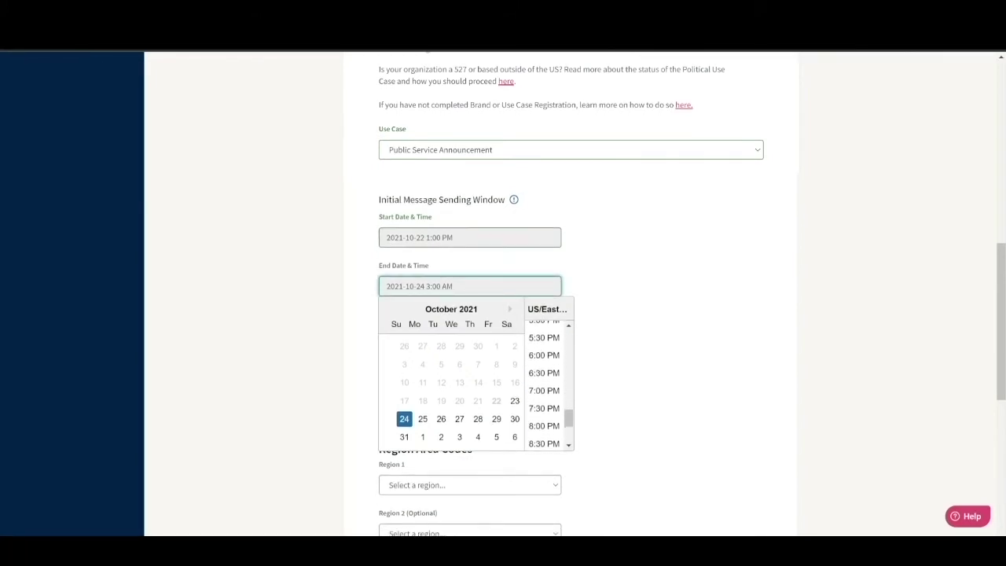
pyautogui.scroll(-2, 544, 385)
pyautogui.click(544, 413)
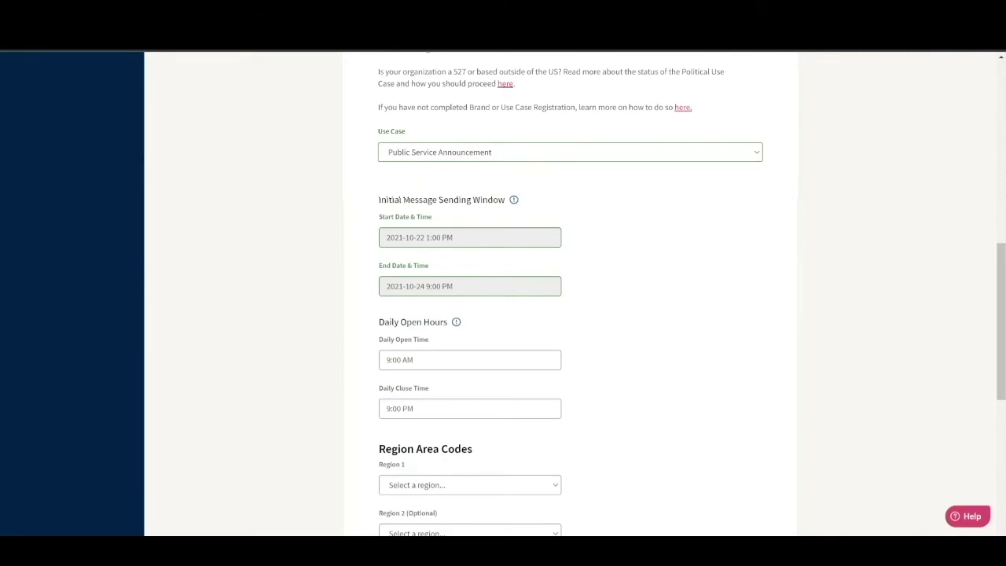
pyautogui.scroll(-3, 504, 295)
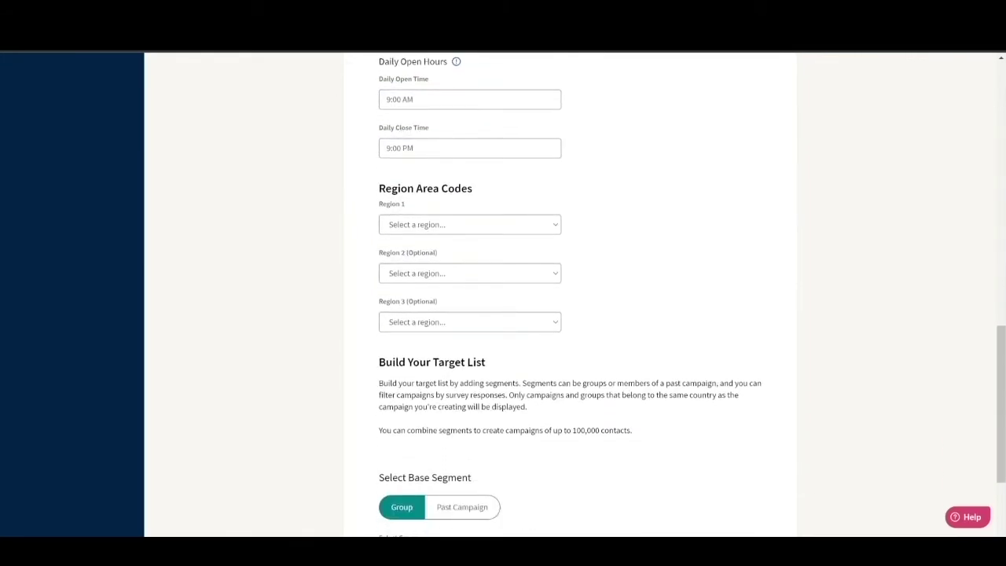
# Step: Choose Massachusetts - Boston (617) as the first region area code
pyautogui.click(544, 226)
pyautogui.moveTo(556, 253); pyautogui.dragTo(556, 381)
pyautogui.click(535, 387)
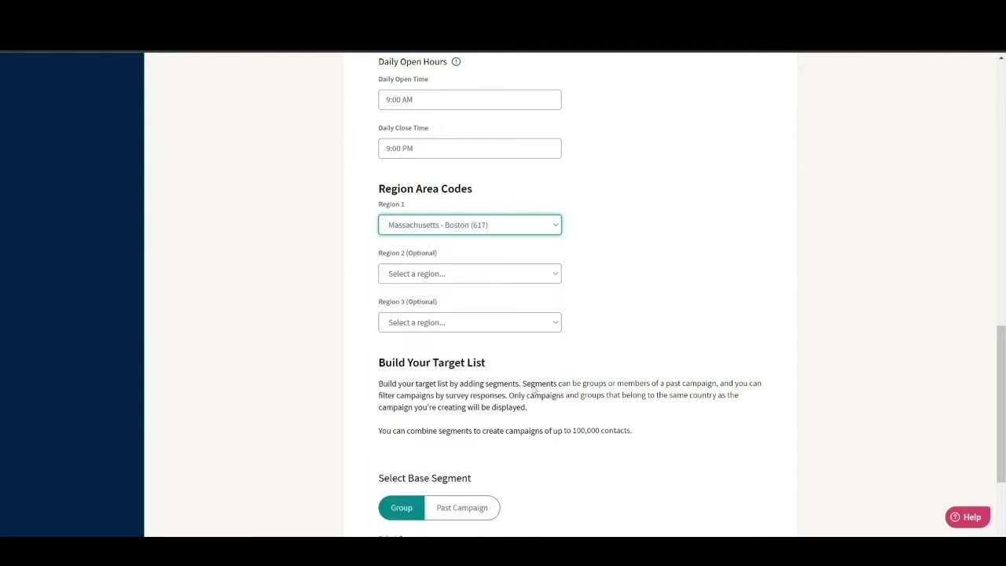
# Step: Pick Massachusetts (All) as the third region area code
pyautogui.click(550, 277)
pyautogui.moveTo(557, 309); pyautogui.dragTo(555, 409)
pyautogui.click(499, 390)
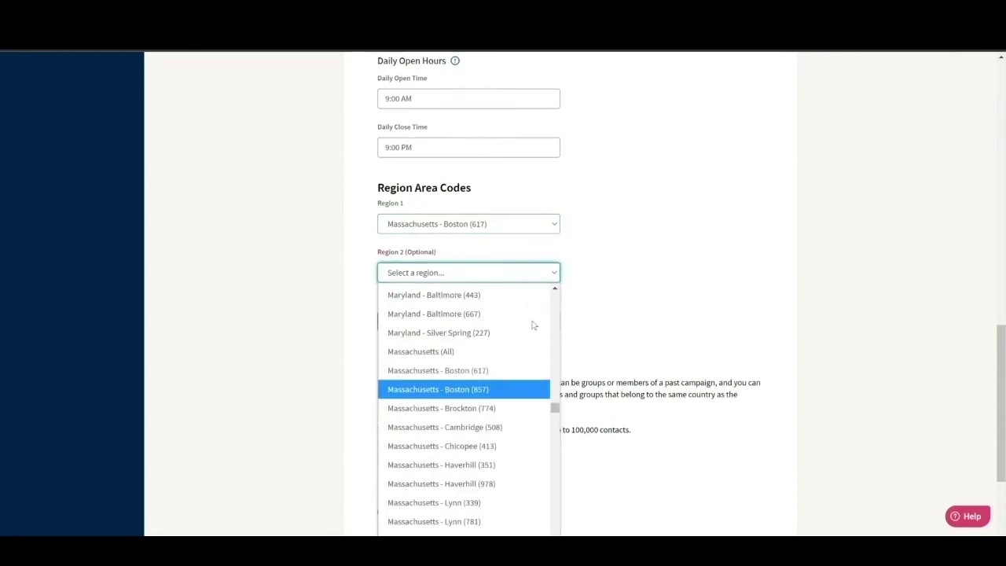
pyautogui.click(533, 323)
pyautogui.moveTo(558, 79); pyautogui.dragTo(557, 114)
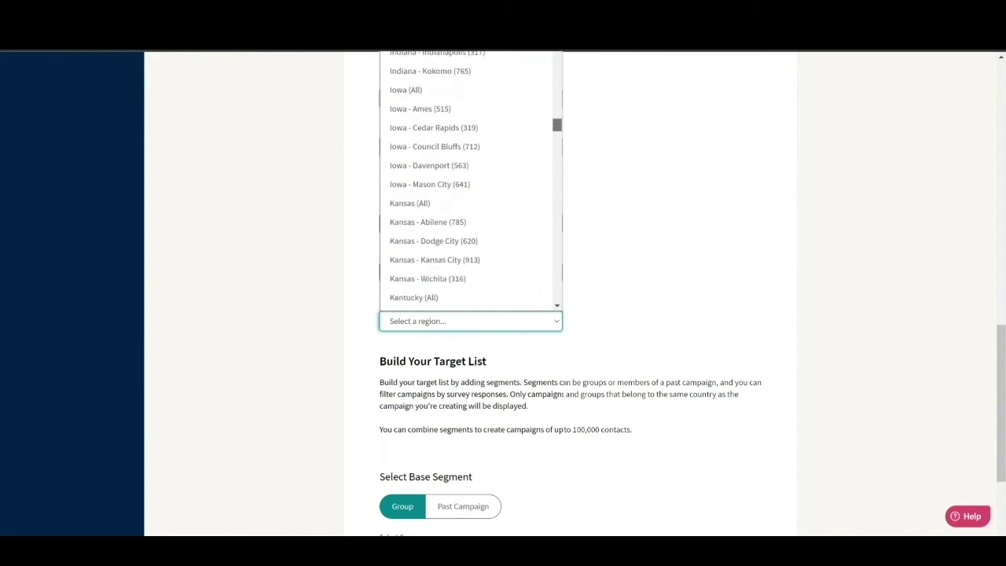
pyautogui.scroll(-10, 471, 181)
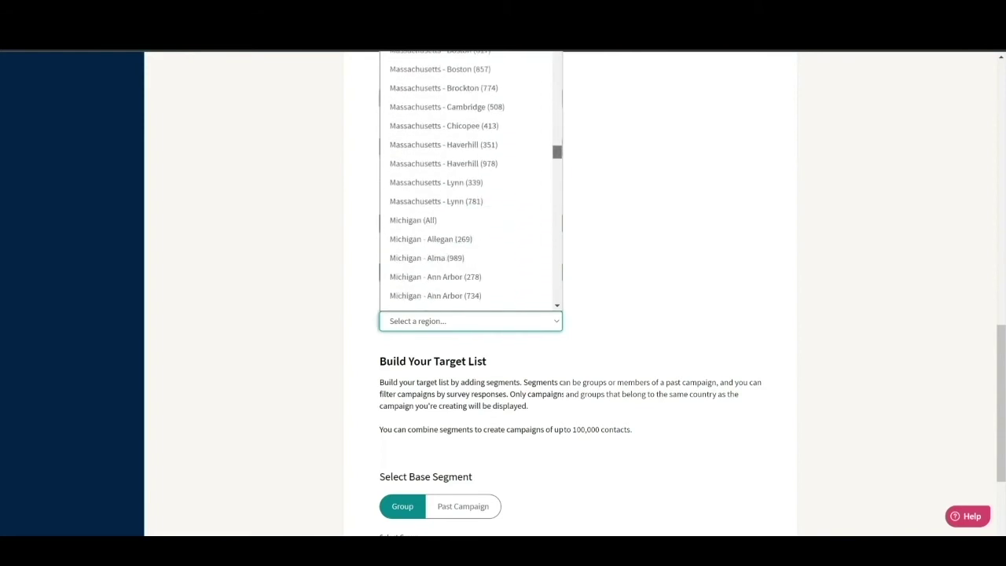
pyautogui.scroll(3, 530, 131)
pyautogui.click(476, 88)
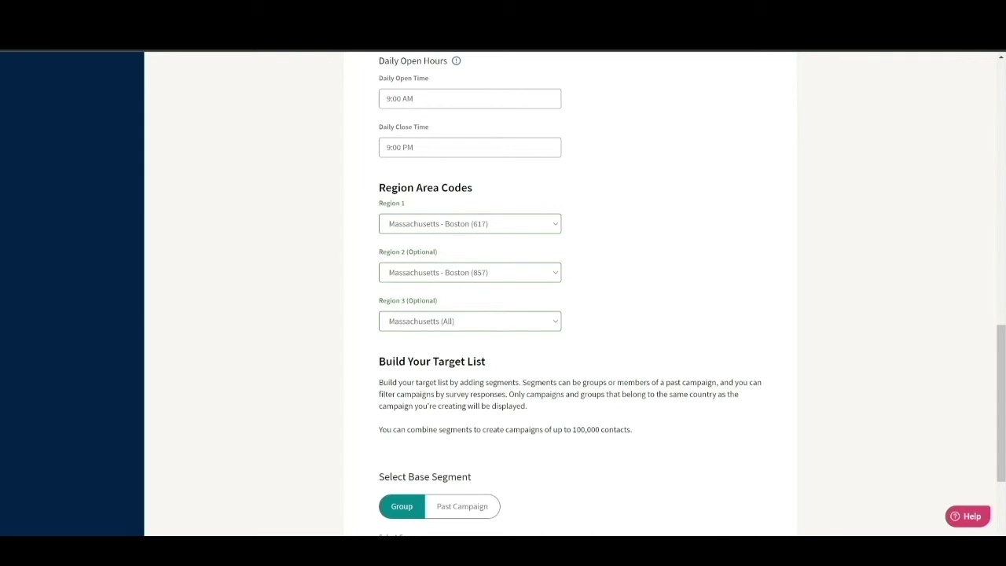
# Step: Set group New Group 10/21/21 as the base segment, giving 3 total contacts
pyautogui.scroll(-2, 570, 314)
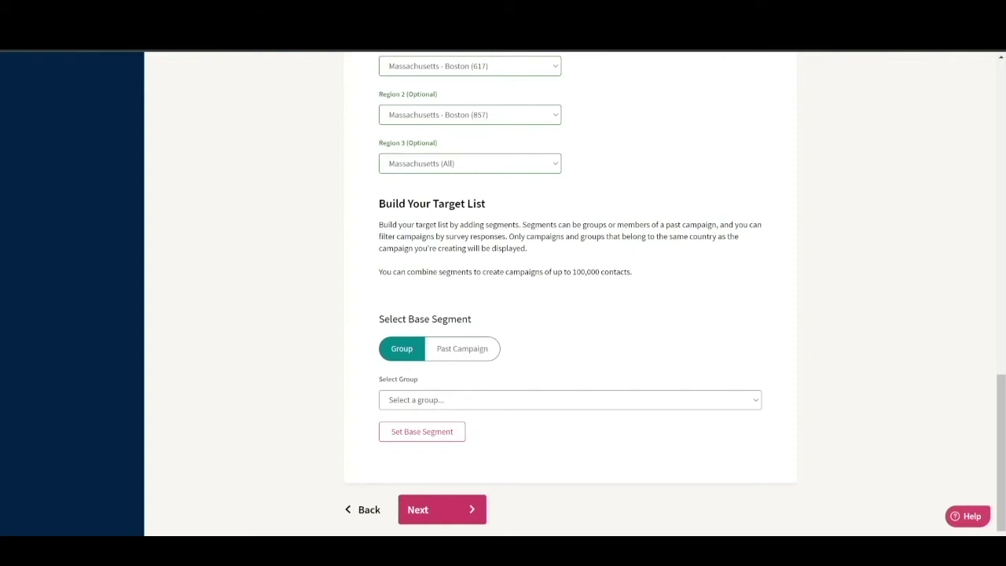
pyautogui.click(441, 401)
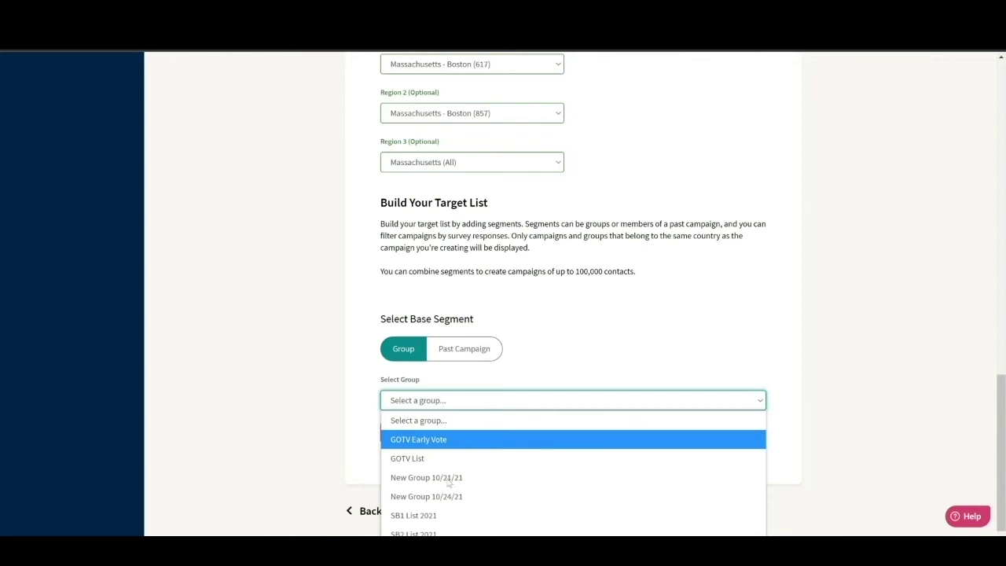
pyautogui.click(457, 411)
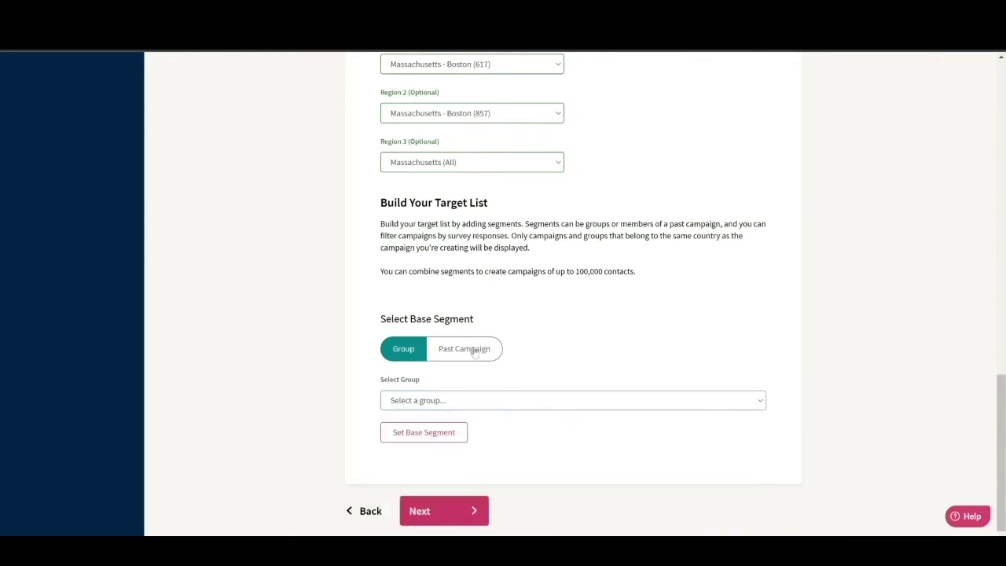
pyautogui.click(472, 348)
pyautogui.click(474, 402)
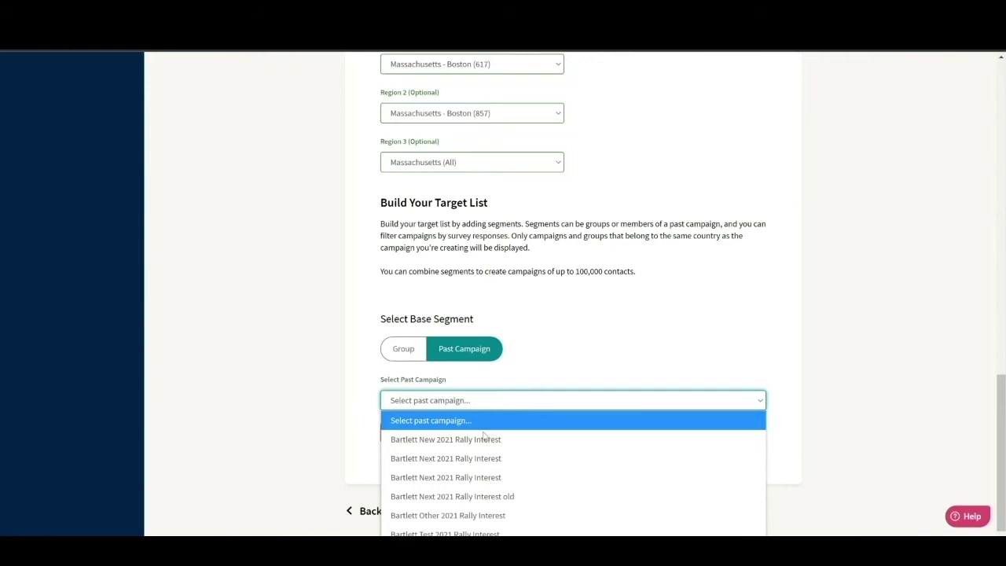
pyautogui.click(493, 405)
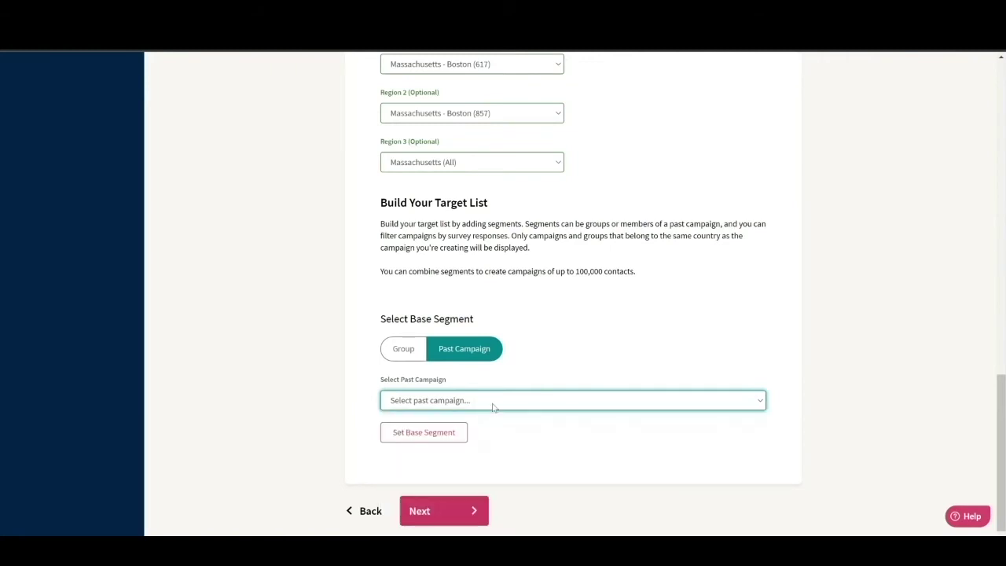
pyautogui.click(451, 408)
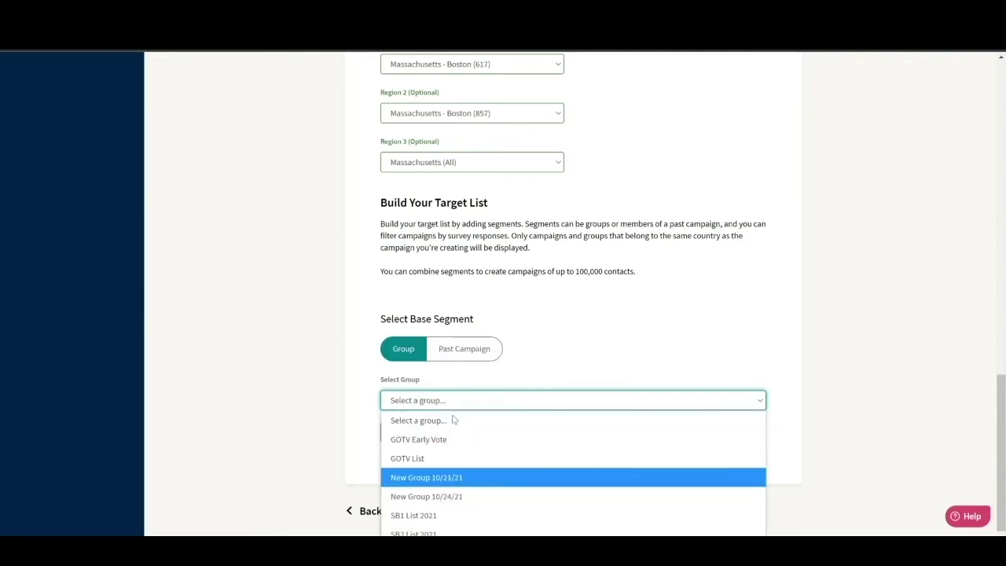
pyautogui.click(479, 476)
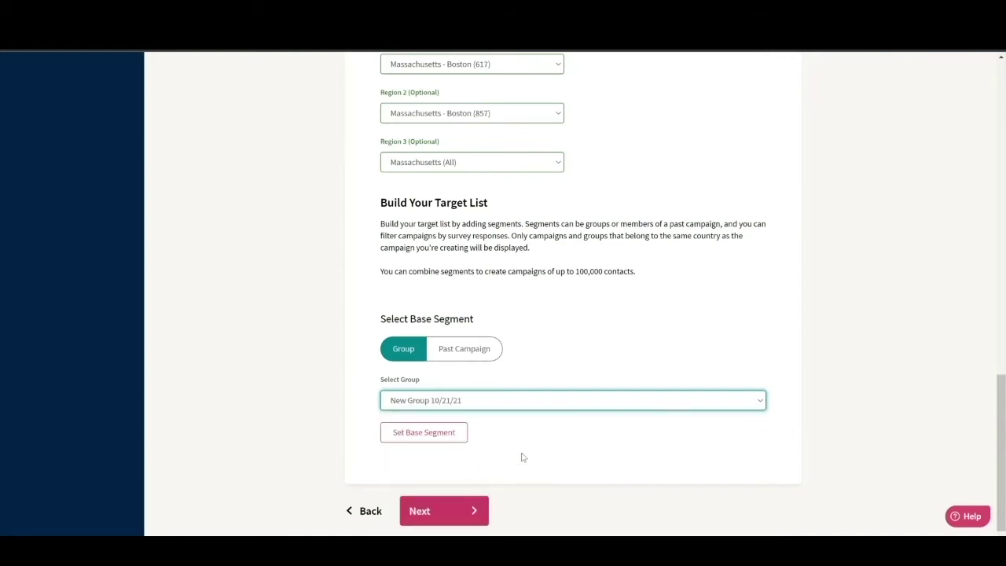
pyautogui.click(462, 435)
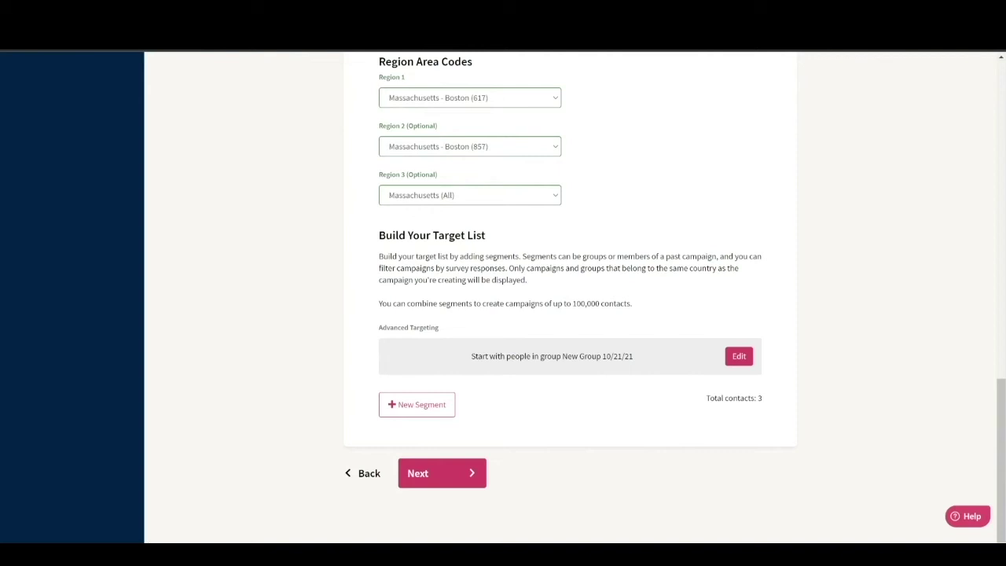
# Step: On the senders step, add one staff member from the Choose manually list as a sender
pyautogui.click(448, 479)
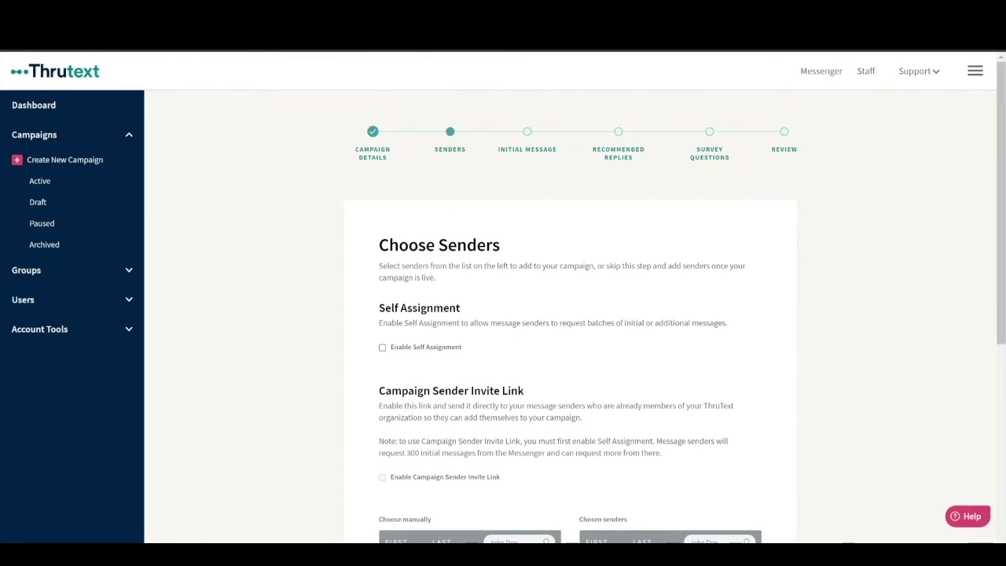
pyautogui.scroll(-4, 570, 315)
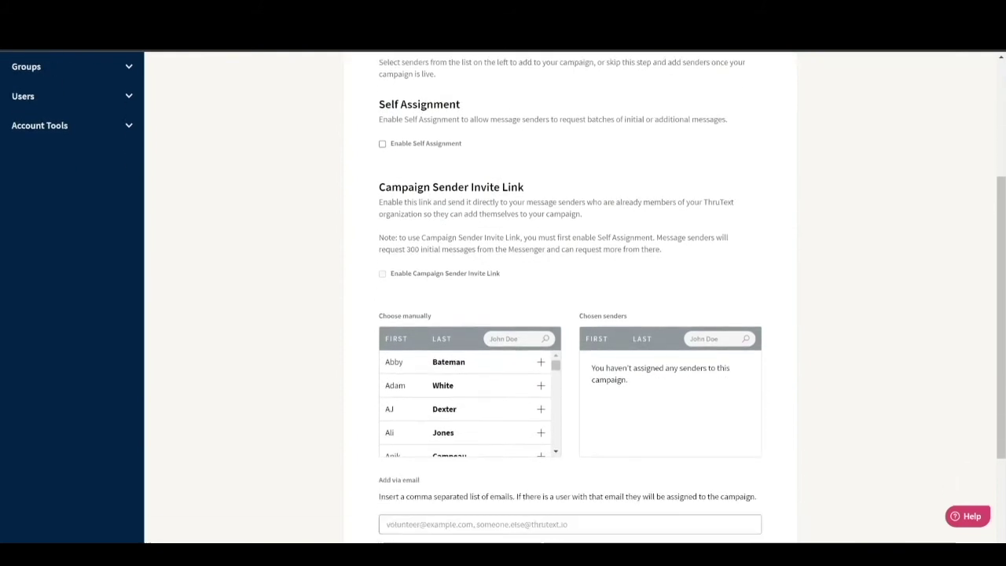
pyautogui.scroll(-5, 550, 291)
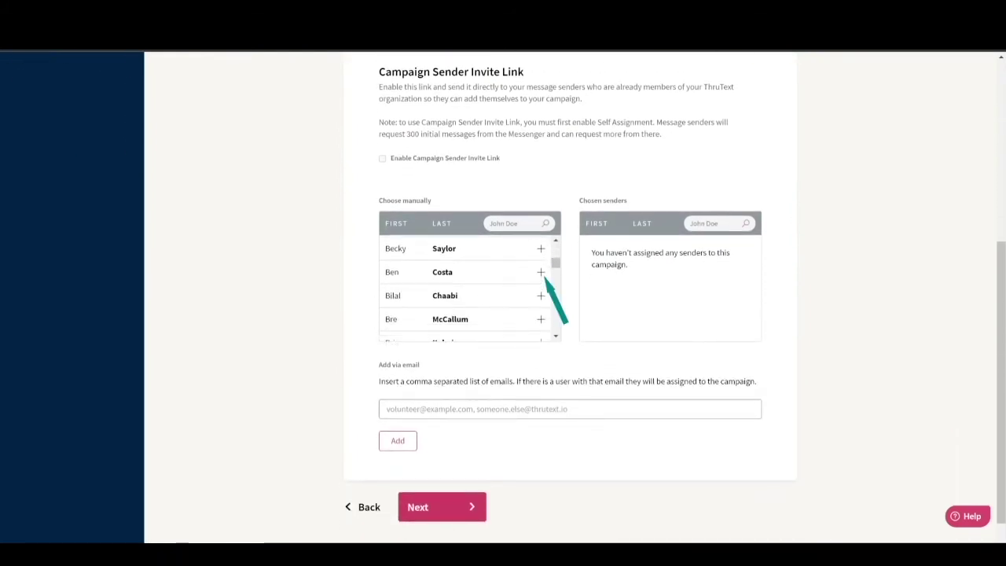
pyautogui.scroll(-5, 542, 276)
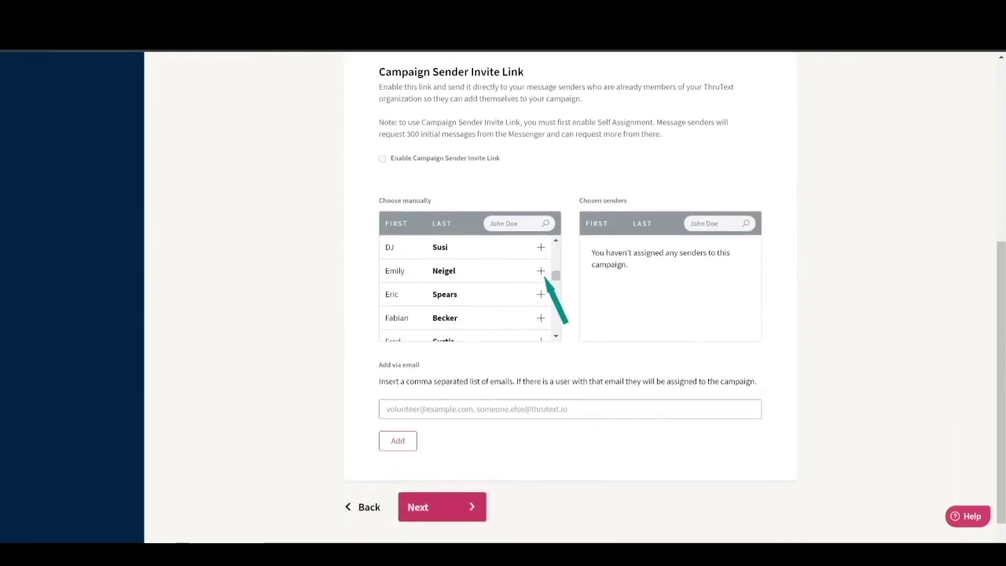
pyautogui.scroll(-2, 544, 277)
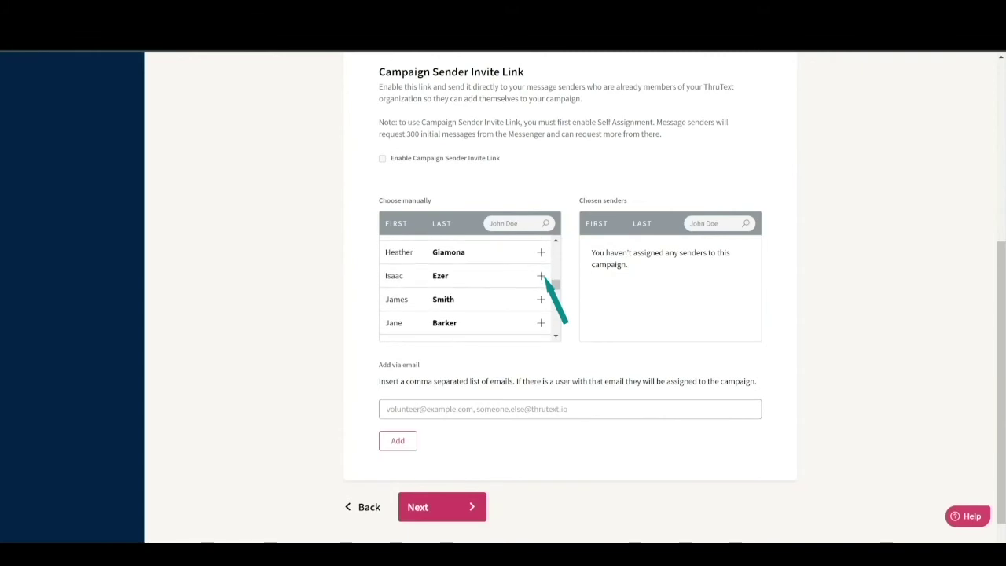
pyautogui.click(541, 252)
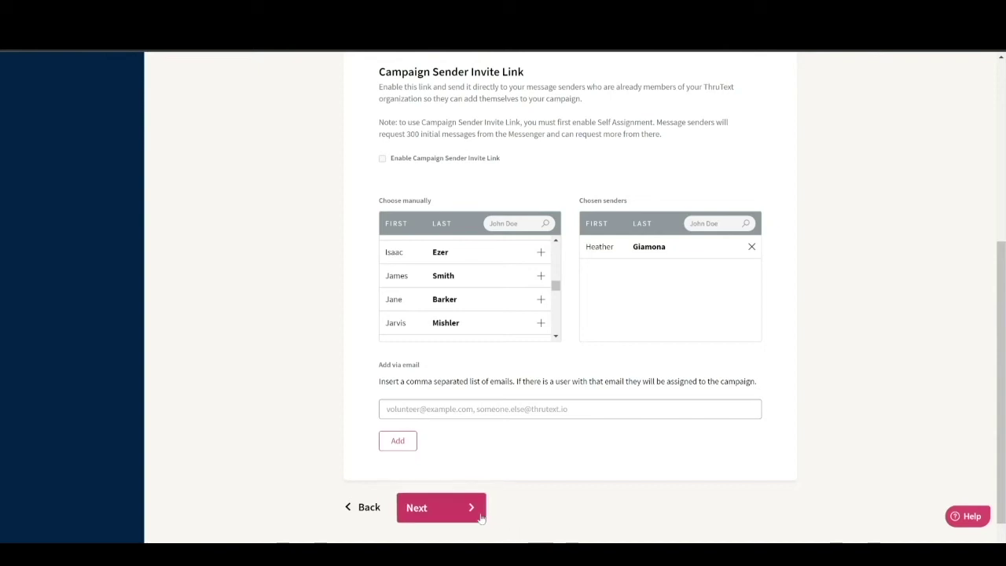
# Step: Paste the Saturday rally invitation script using %FirstName%, %SenderFirstName% and %city% as the initial message
pyautogui.click(447, 514)
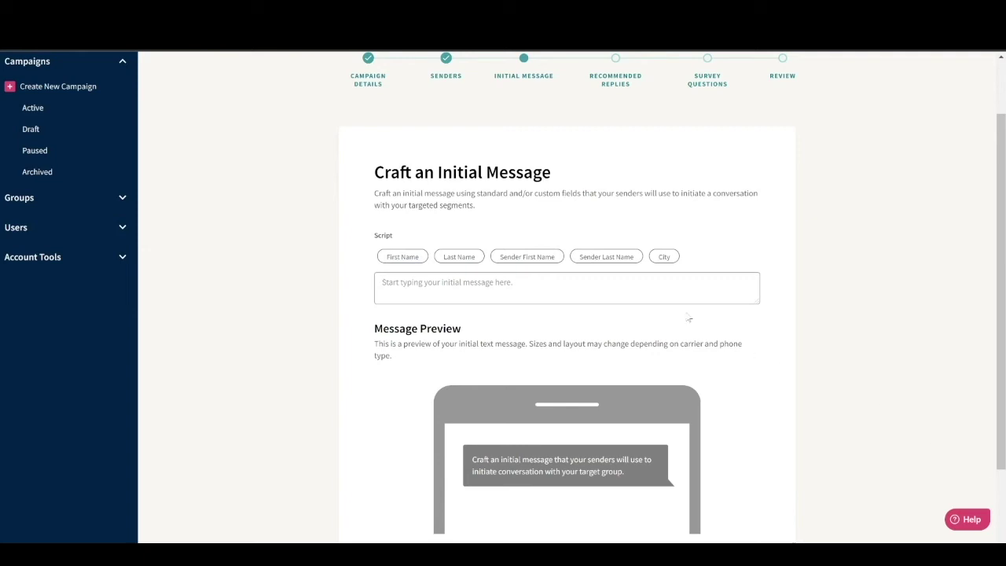
pyautogui.click(652, 288)
pyautogui.write('Hi %FirstName%, this is %SenderFirstName% with Test 2021. We are having a big rally in %city% on Saturday. Can you make it?')
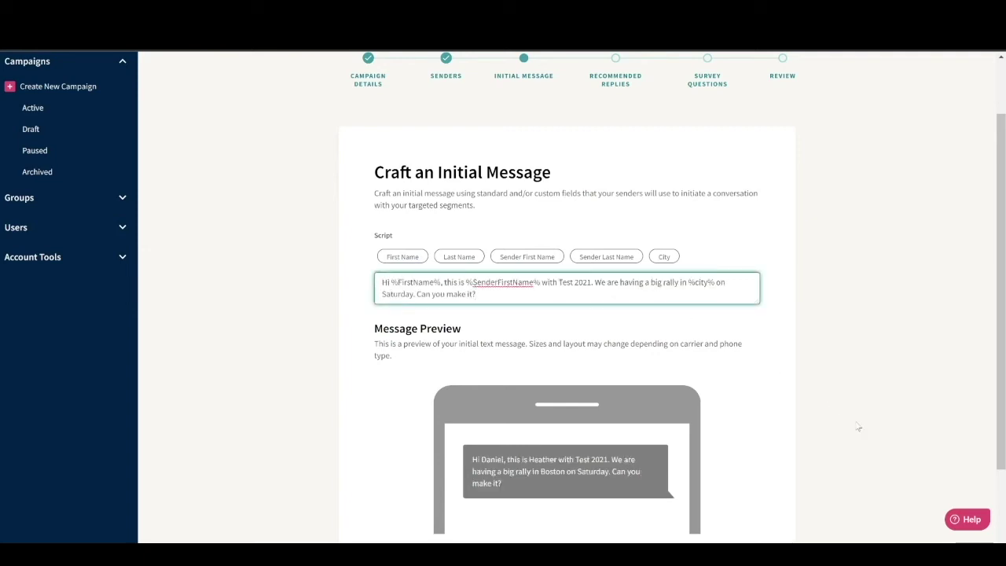
pyautogui.click(889, 406)
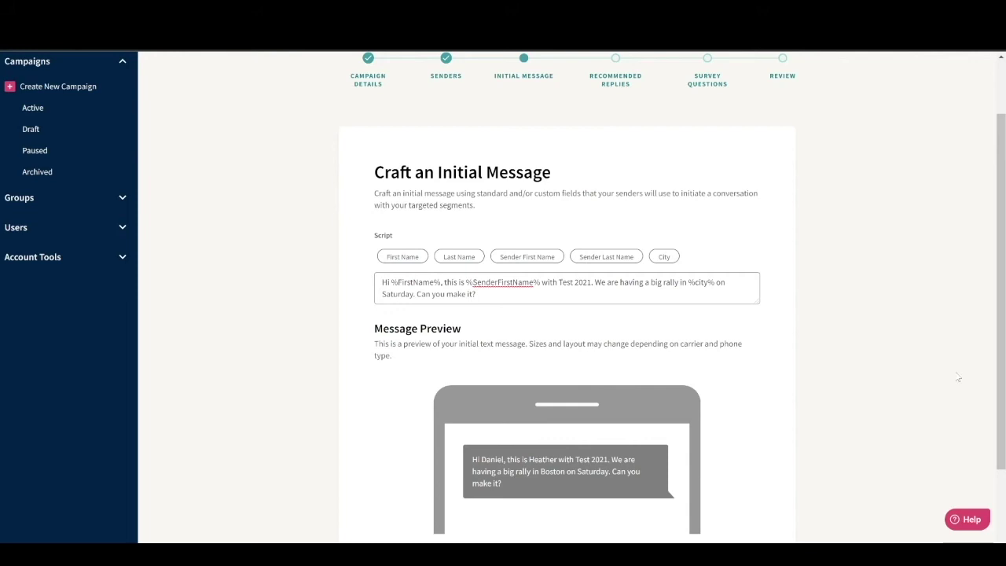
pyautogui.moveTo(1002, 318); pyautogui.dragTo(1003, 390)
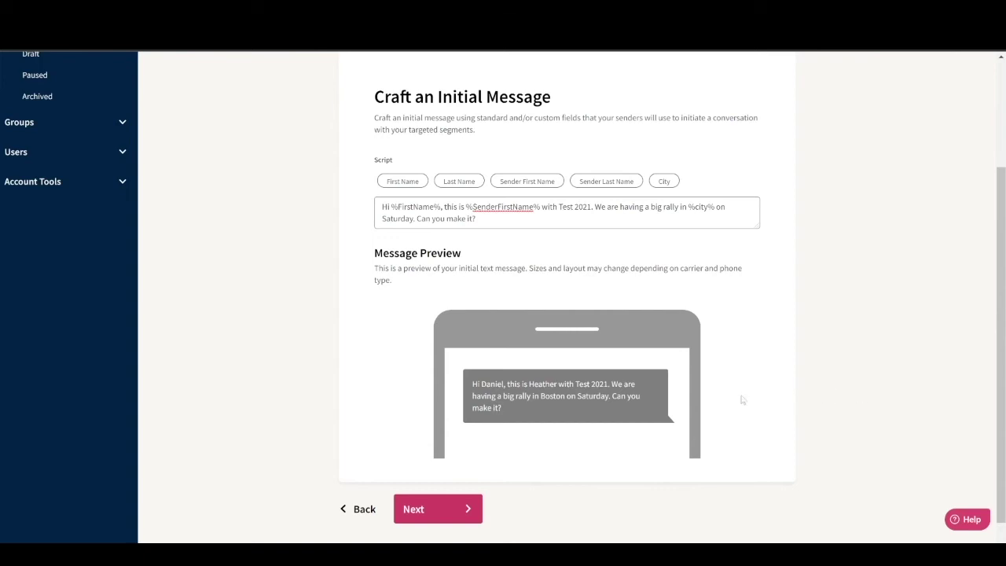
pyautogui.click(428, 508)
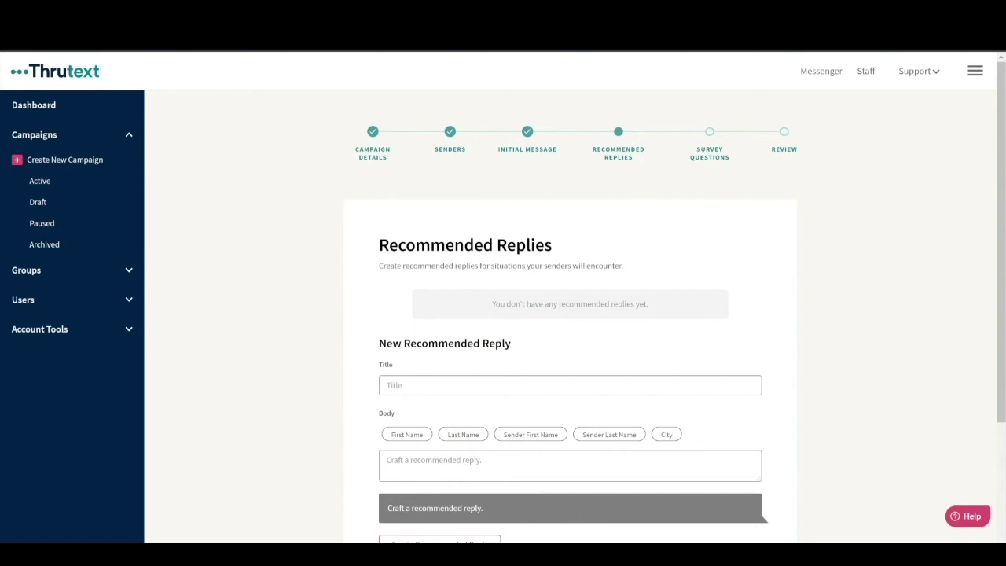
# Step: Create a 'Will Attend' reply: 'Great! The rally is at 123 Main Street at 2 p.m. See you there!'
pyautogui.click(445, 386)
pyautogui.write('Will A')
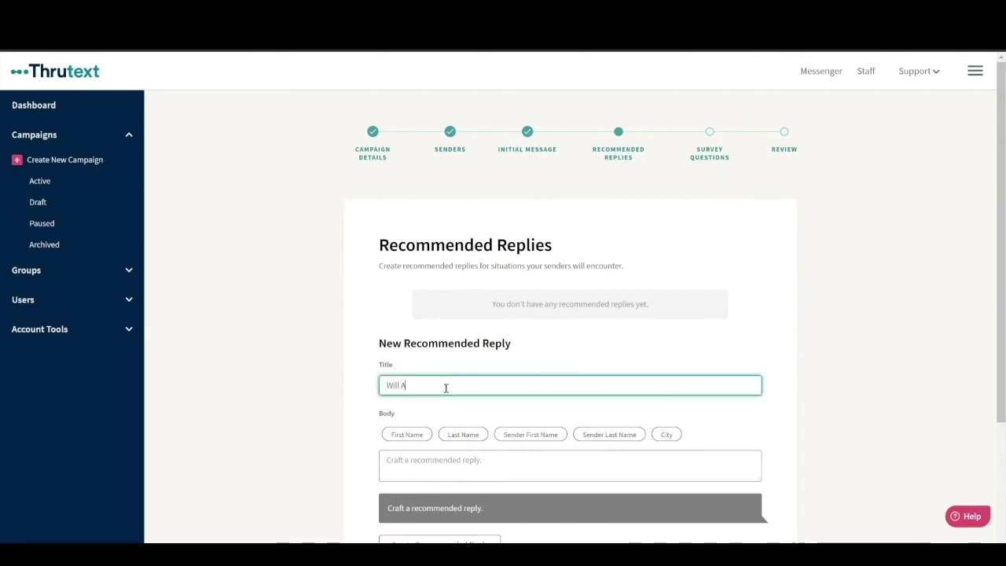
pyautogui.write('ttend')
pyautogui.scroll(-1, 446, 388)
pyautogui.click(472, 385)
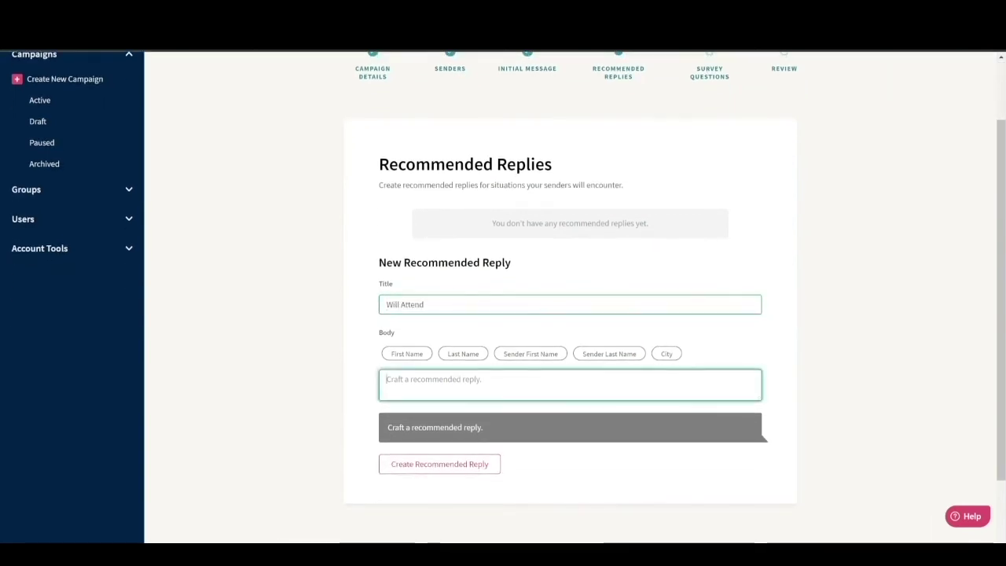
pyautogui.write('Great! The rally is at 123 Main Street at 2 p.m. See you there!')
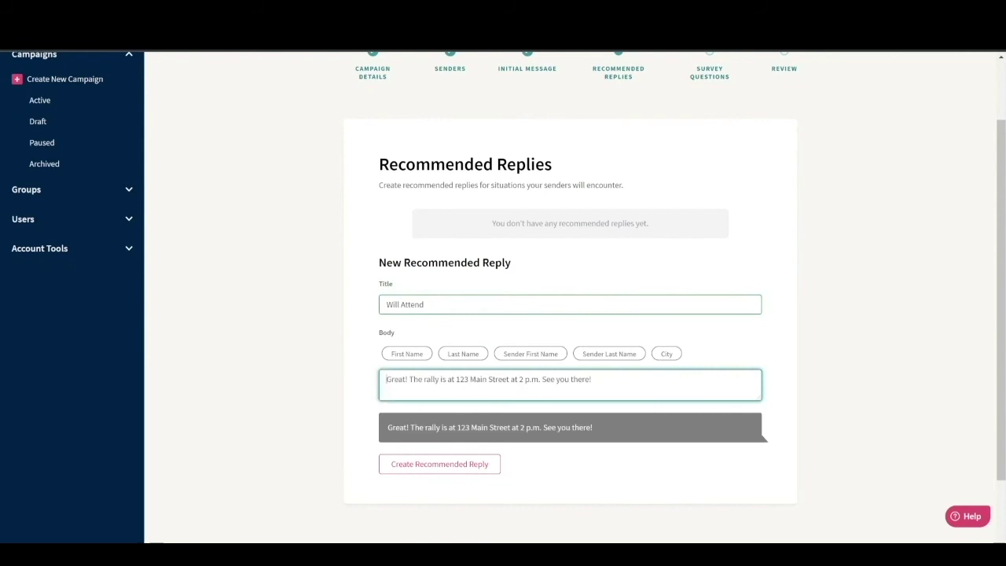
pyautogui.press('Tab')
pyautogui.press('Return')
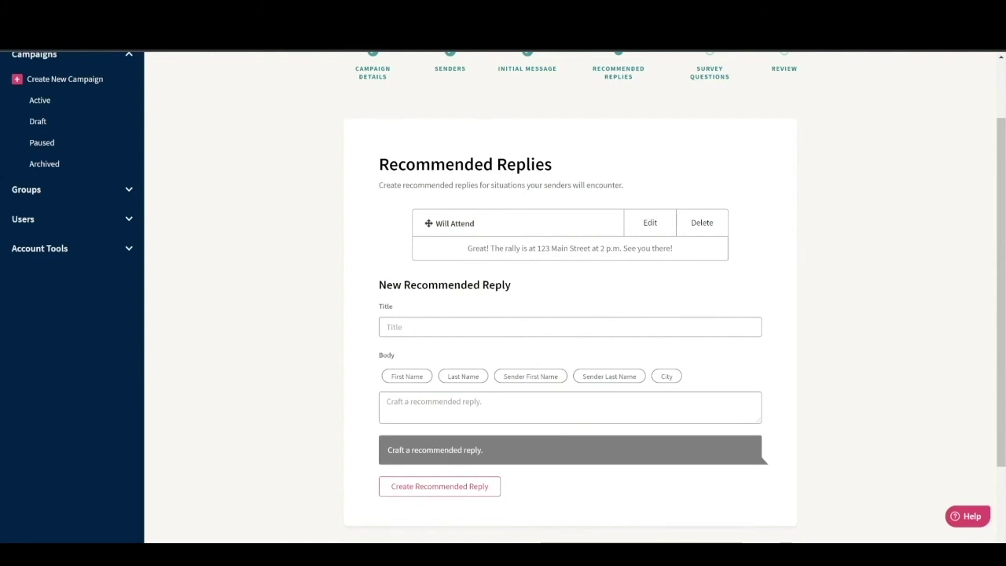
# Step: Create a 'Can't Come But Interested' reply with the pasted keep-you-on-the-list message
pyautogui.click(442, 328)
pyautogui.write("Can't Come B")
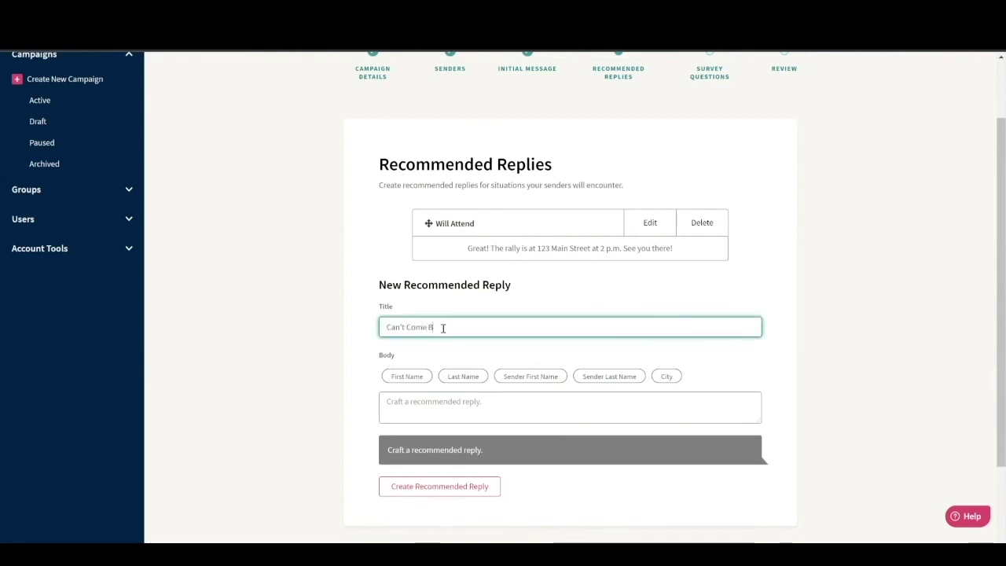
pyautogui.write('ut Interested')
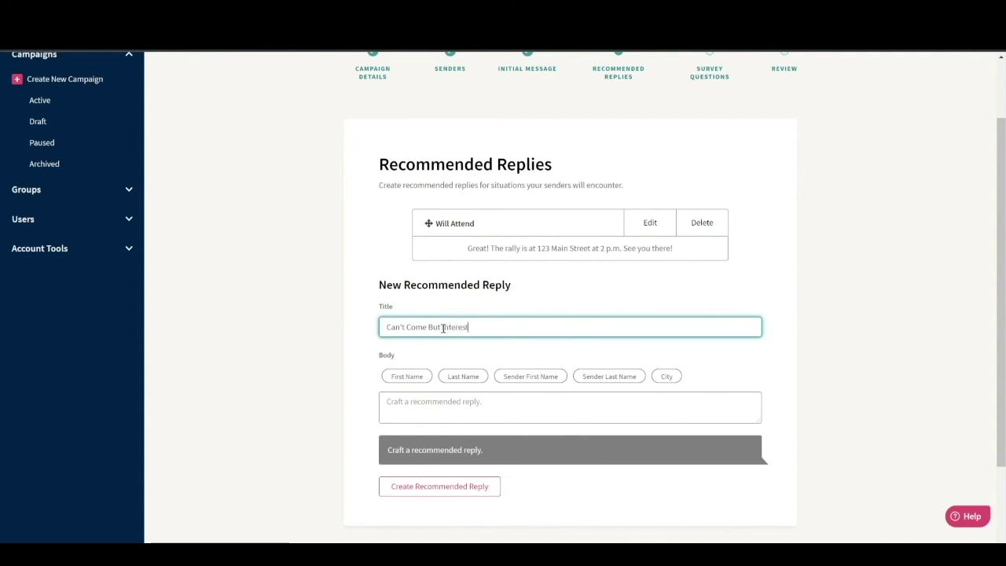
pyautogui.click(475, 399)
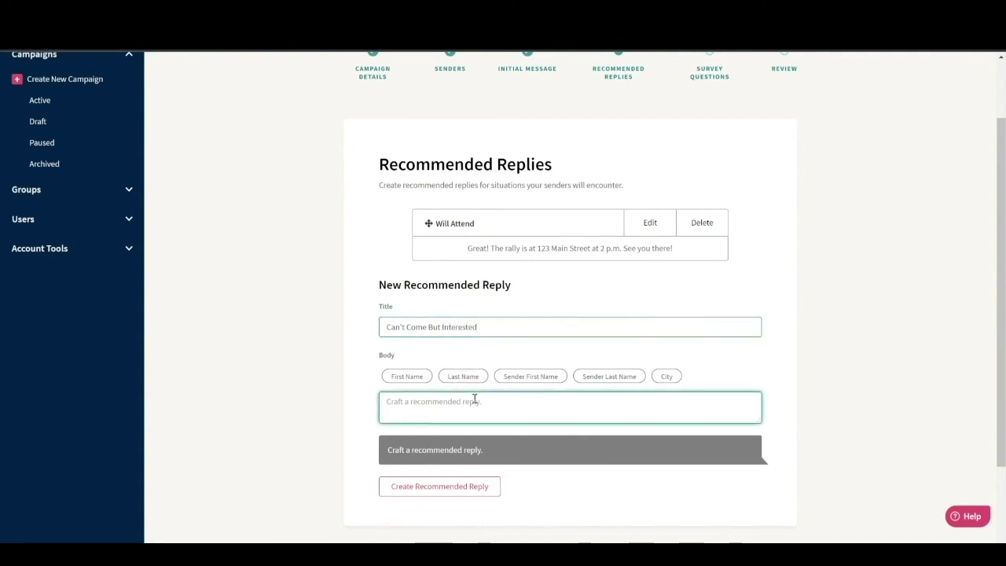
pyautogui.write("No worries, we'll make sure you're on the list for next time")
pyautogui.write('.')
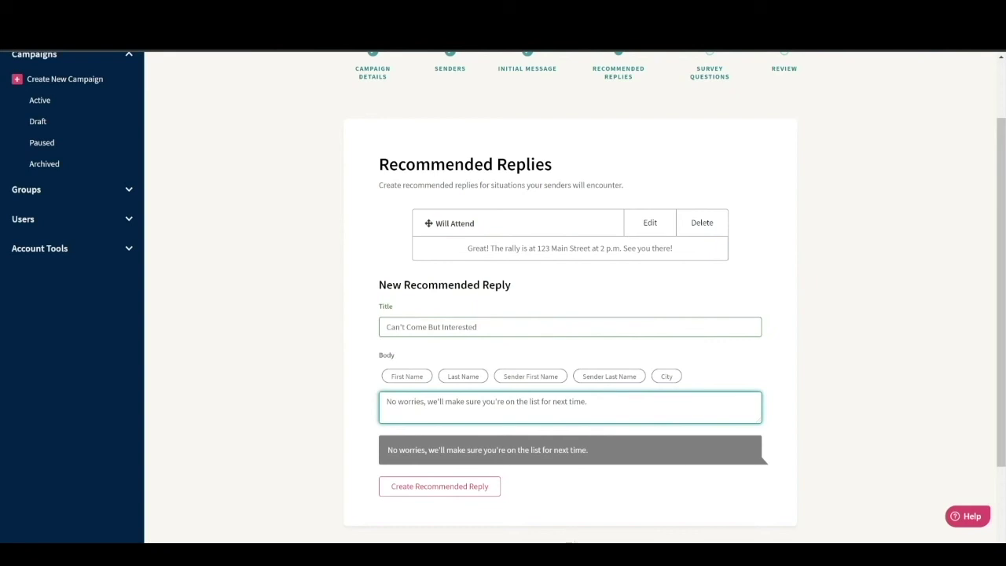
pyautogui.press('Tab')
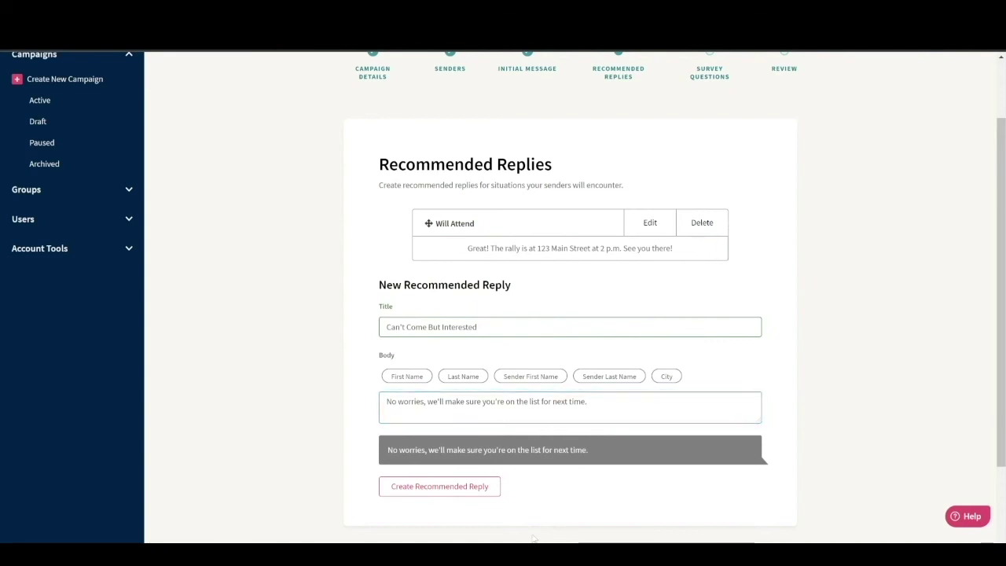
pyautogui.click(444, 486)
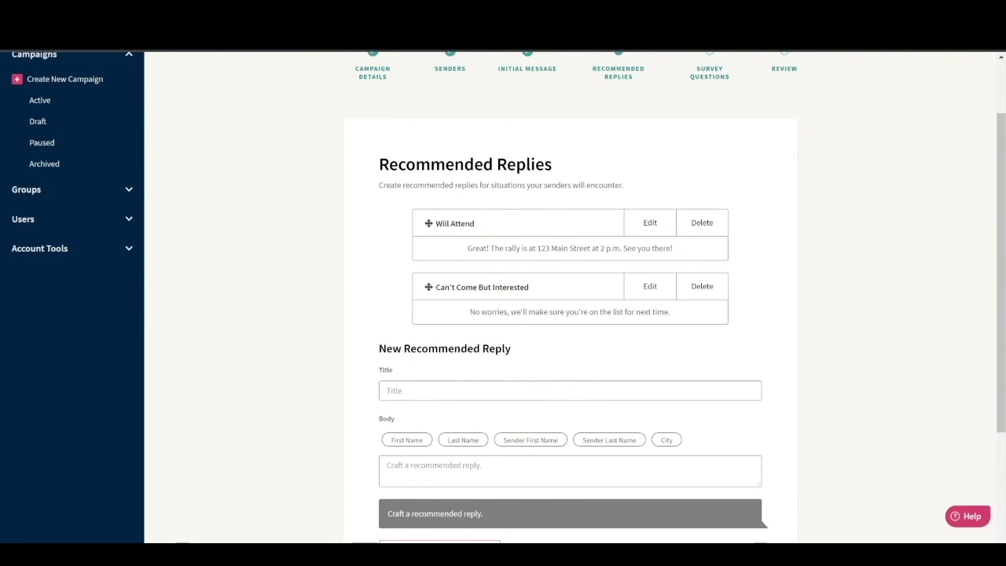
pyautogui.scroll(-2, 509, 493)
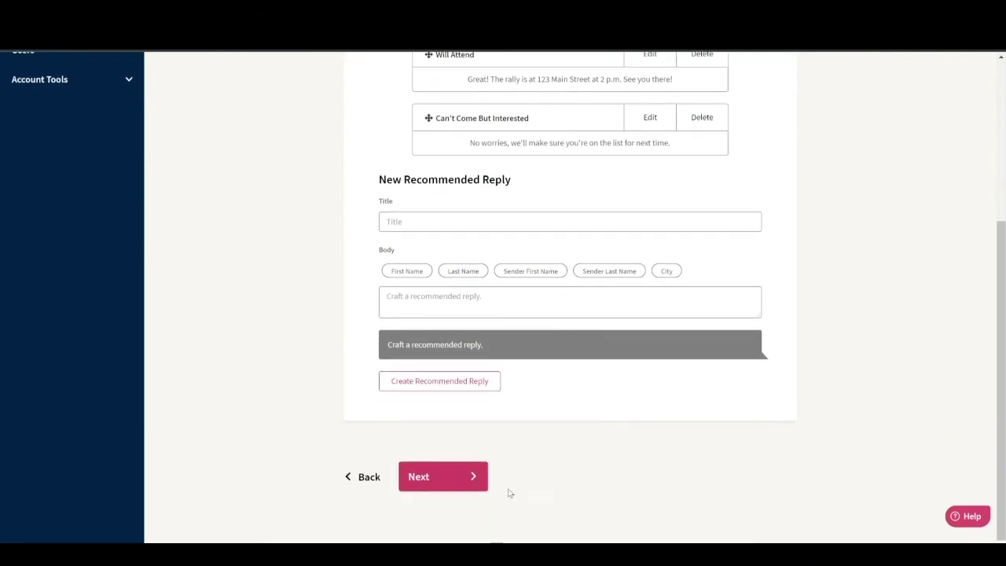
pyautogui.click(479, 485)
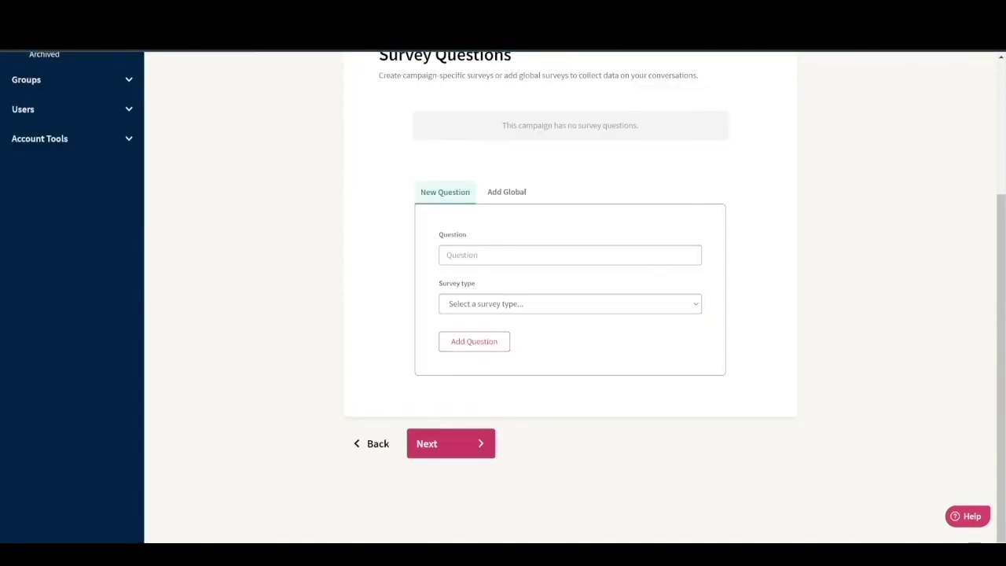
# Step: Add the pick-one multiple-choice question 'Can you attend the rally?' with choices Yes, No, Maybe
pyautogui.click(609, 309)
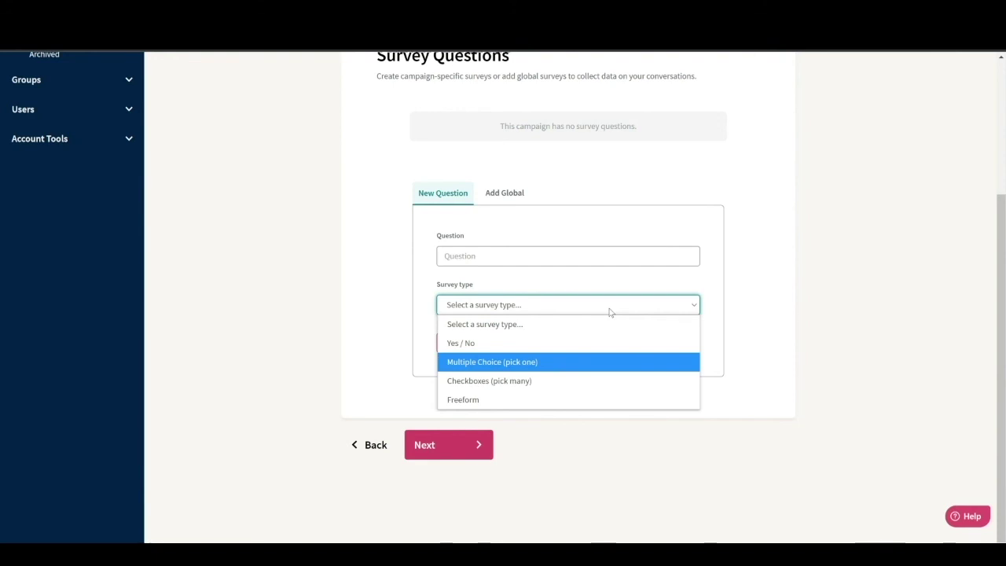
pyautogui.click(607, 362)
pyautogui.write('Can you')
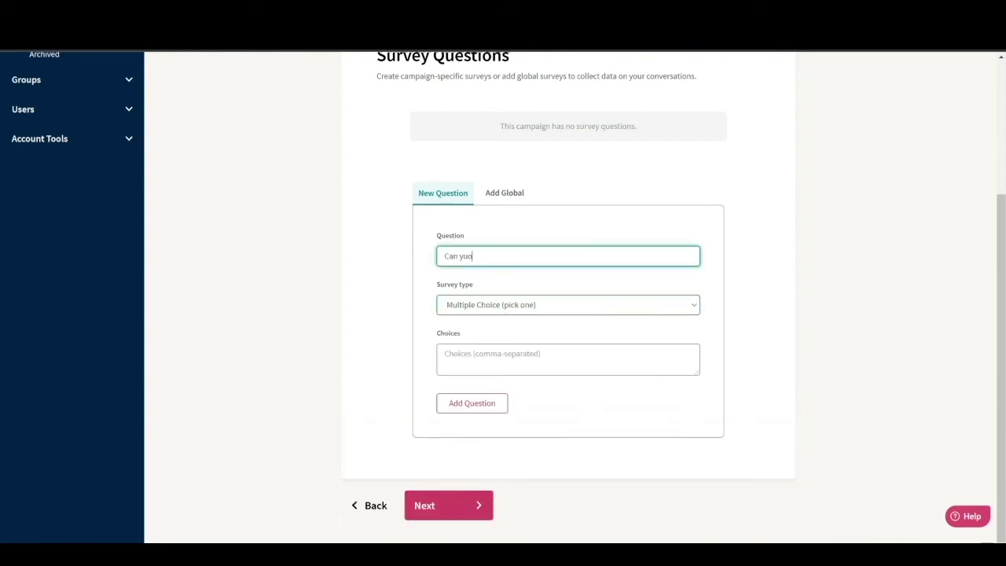
pyautogui.press('BackSpace')
pyautogui.press('BackSpace')
pyautogui.write('ou attend the rally?')
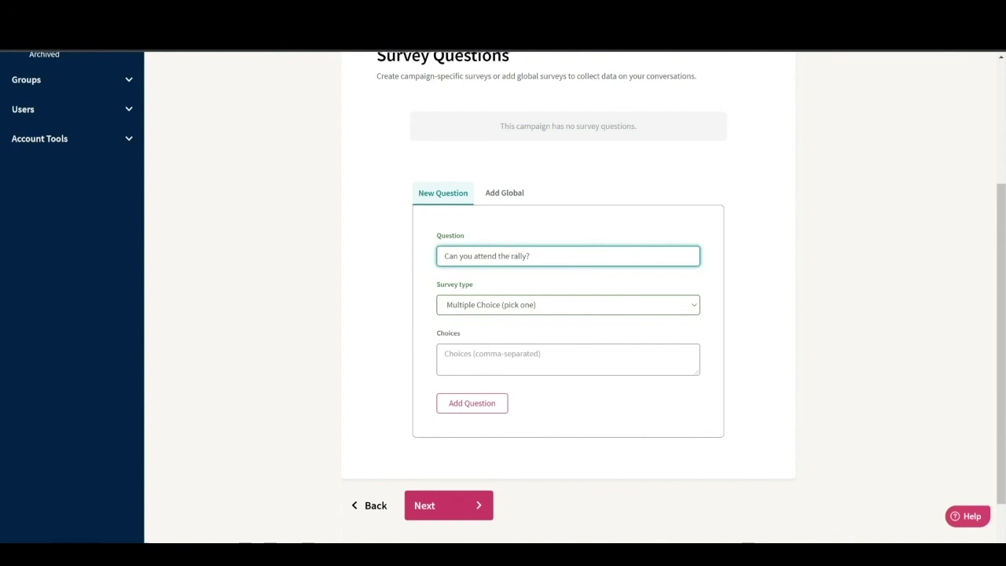
pyautogui.click(568, 359)
pyautogui.write('Yes, No, Maybe')
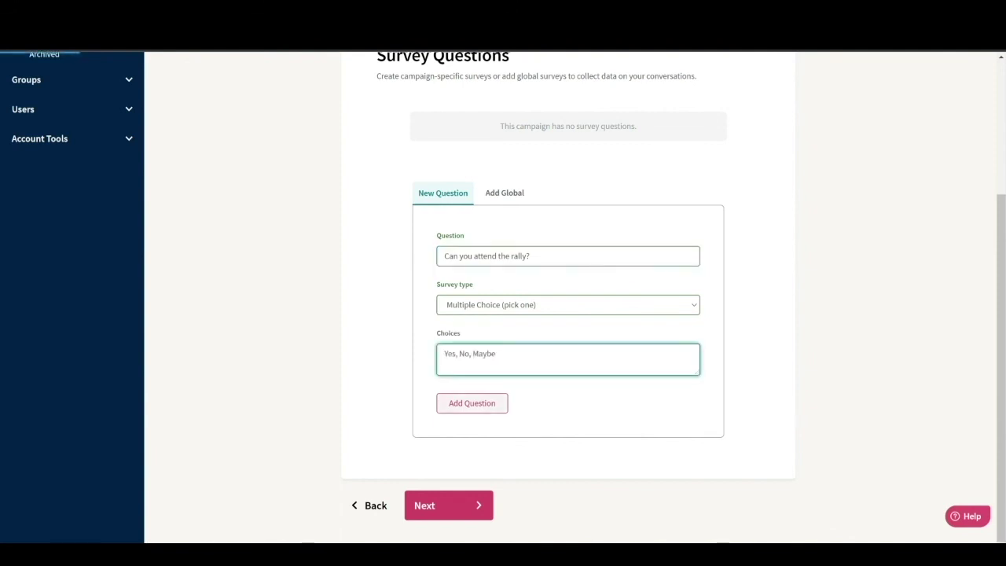
pyautogui.click(482, 406)
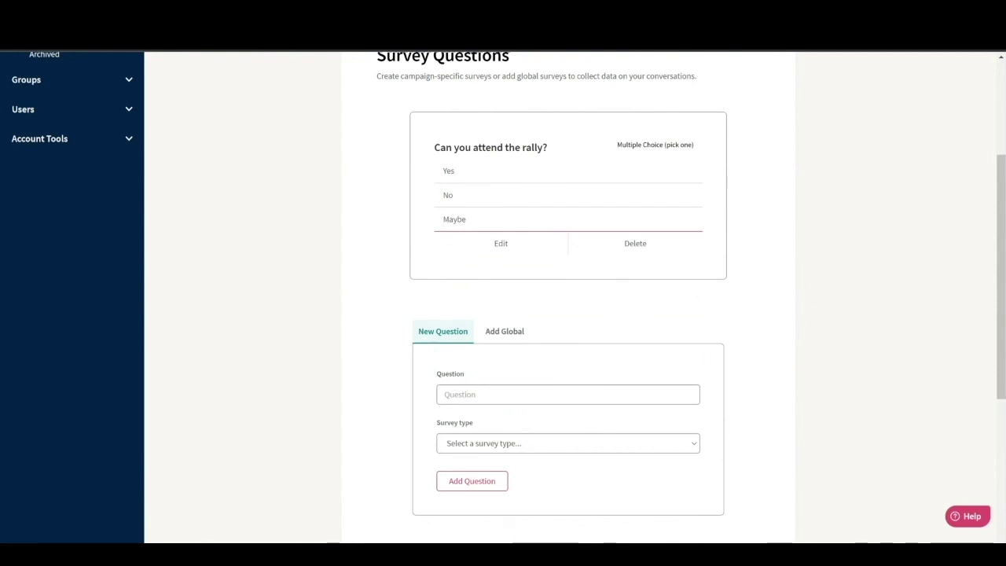
# Step: Add the yes/no question 'Do you want to attend future events?'
pyautogui.click(525, 395)
pyautogui.write('Do you want to attend future events?')
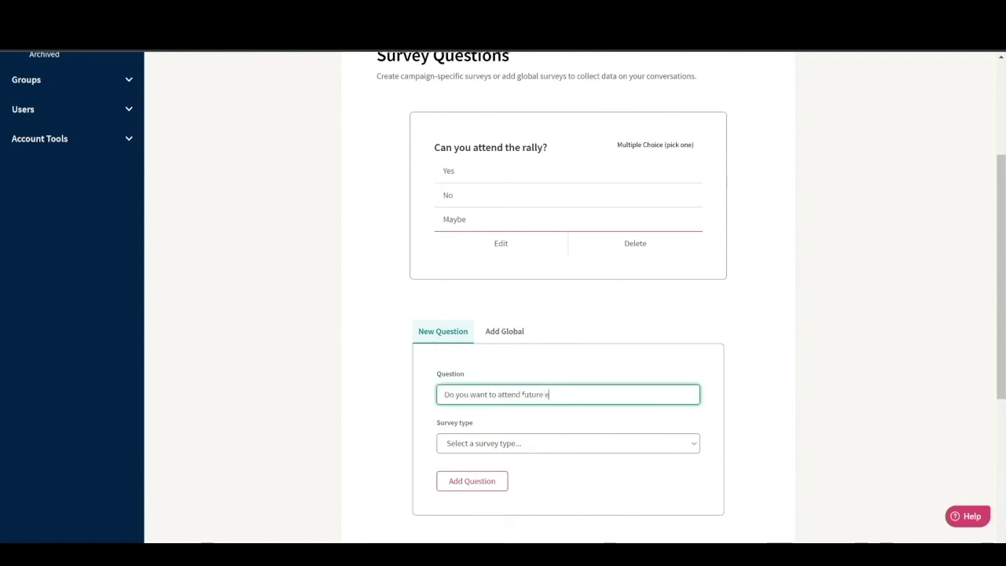
pyautogui.click(539, 443)
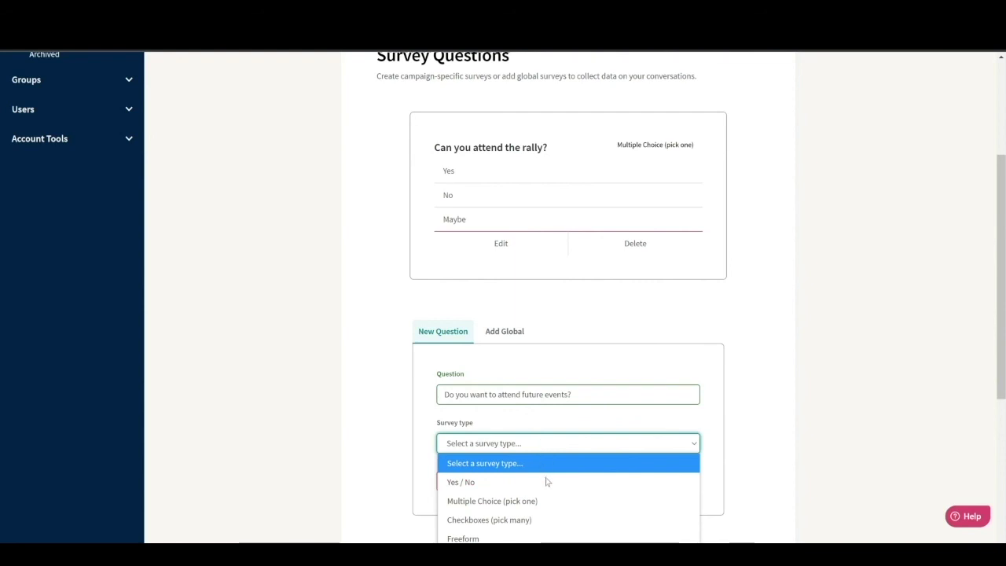
pyautogui.click(544, 480)
pyautogui.click(483, 488)
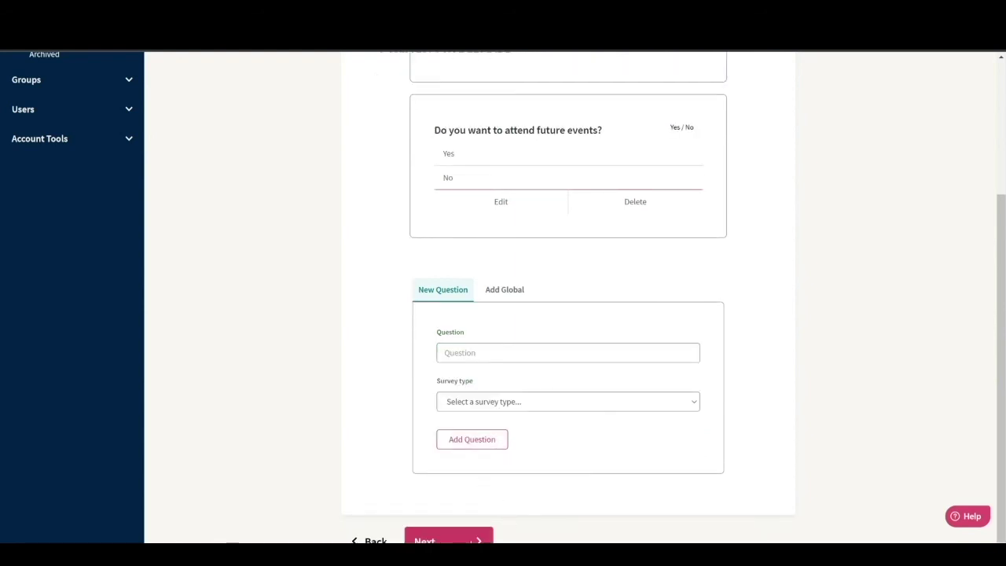
# Step: Add a freeform survey question asking for the contact's email address
pyautogui.click(503, 353)
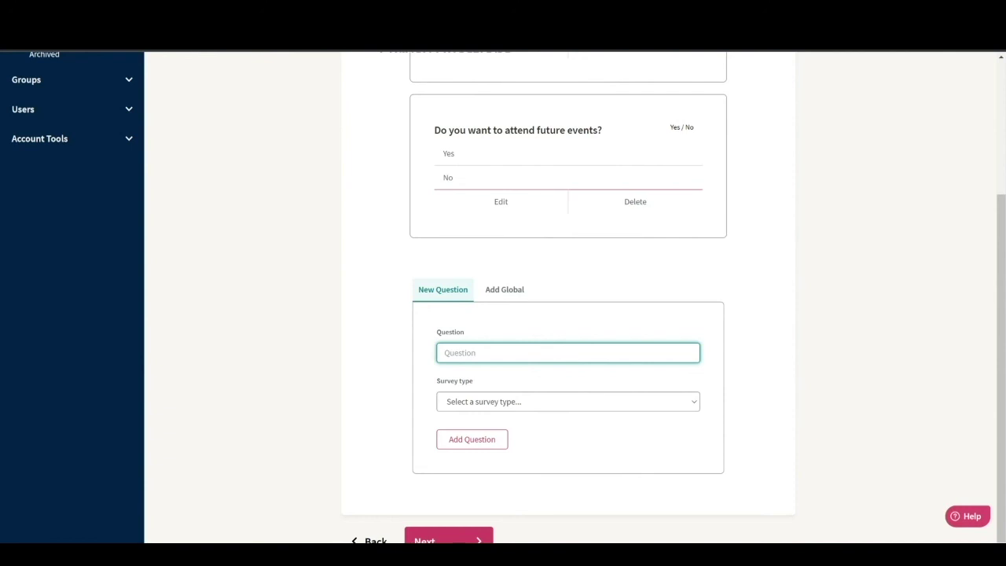
pyautogui.write('Can we have your email address?')
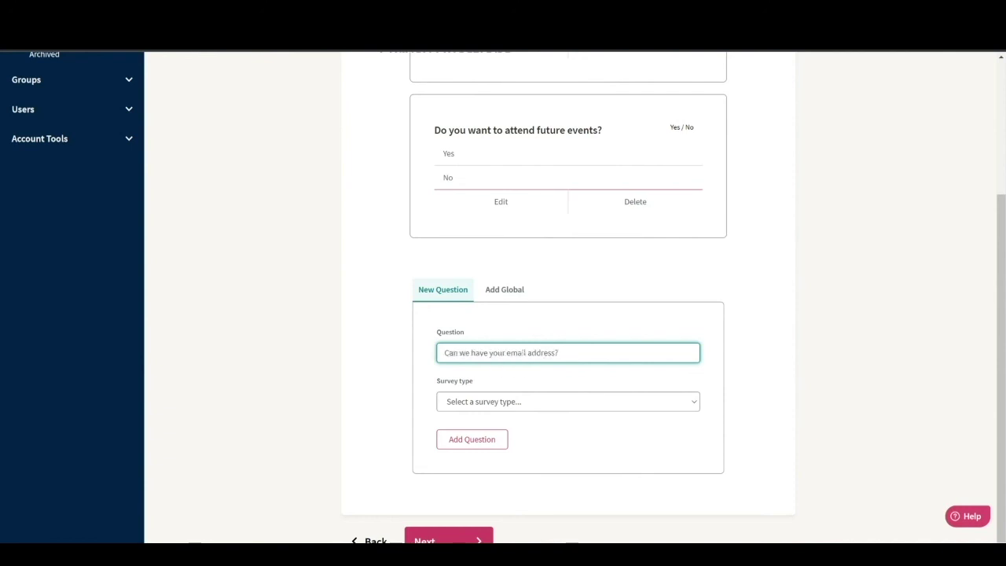
pyautogui.click(573, 401)
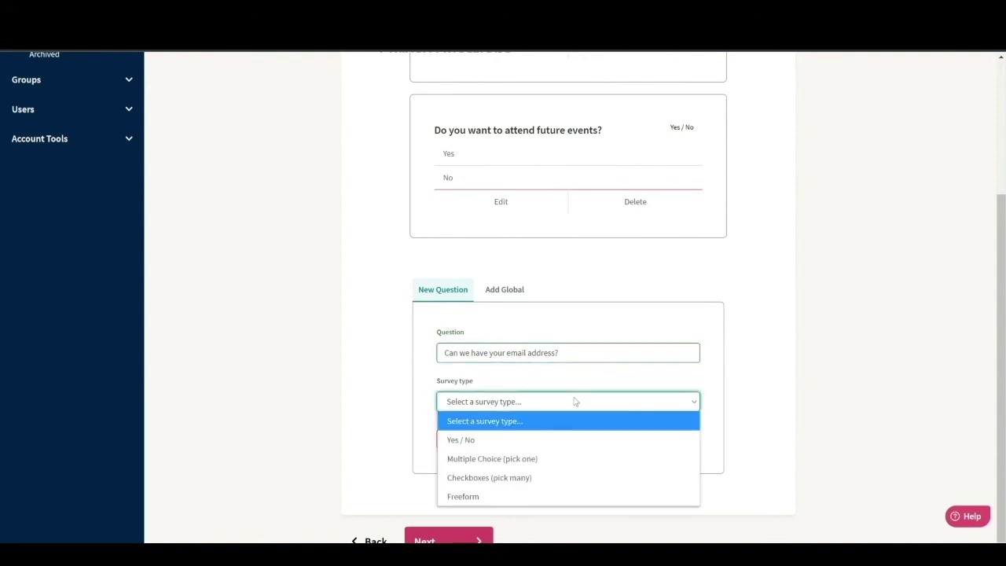
pyautogui.click(583, 491)
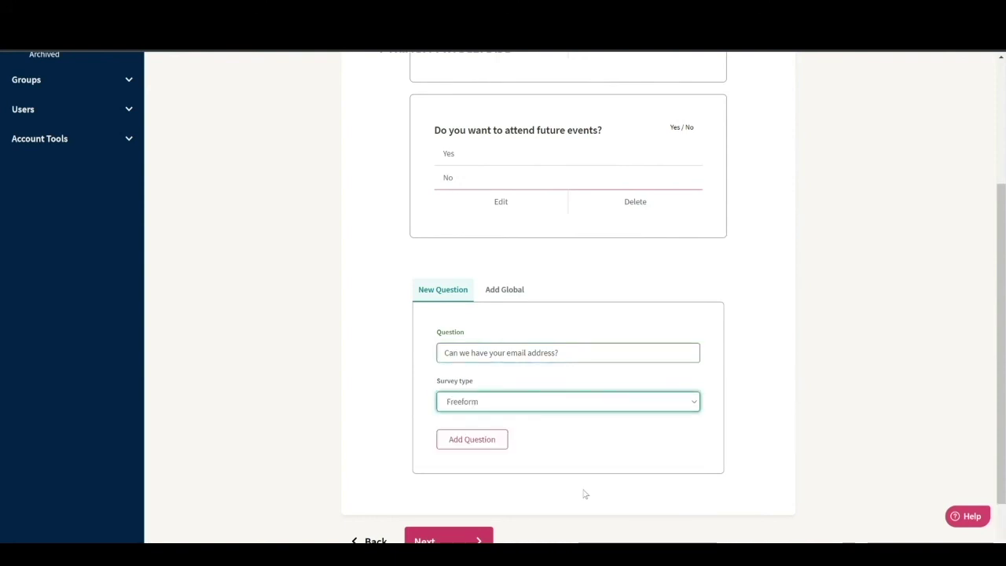
pyautogui.click(485, 442)
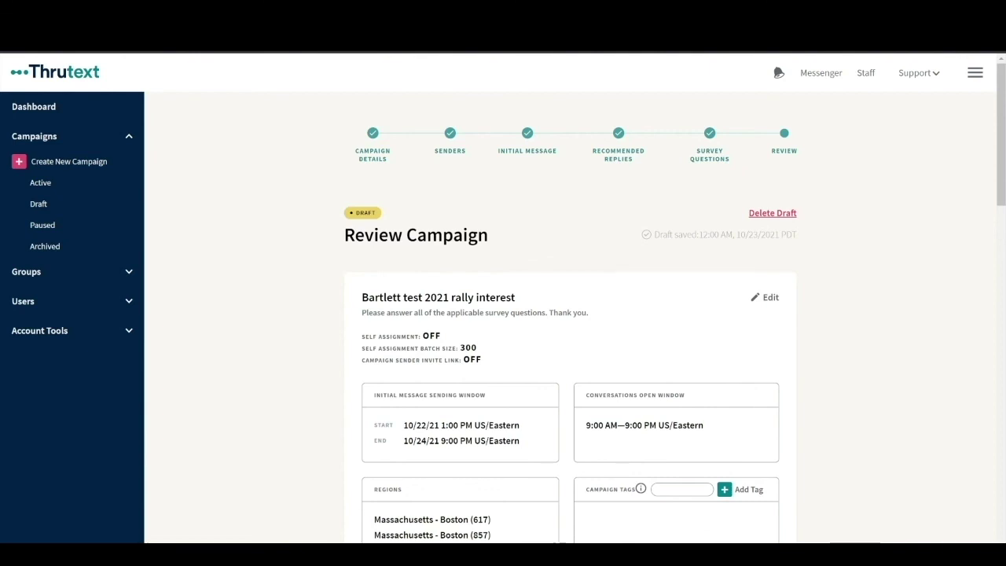
pyautogui.scroll(-3, 503, 314)
pyautogui.scroll(-3, 503, 314)
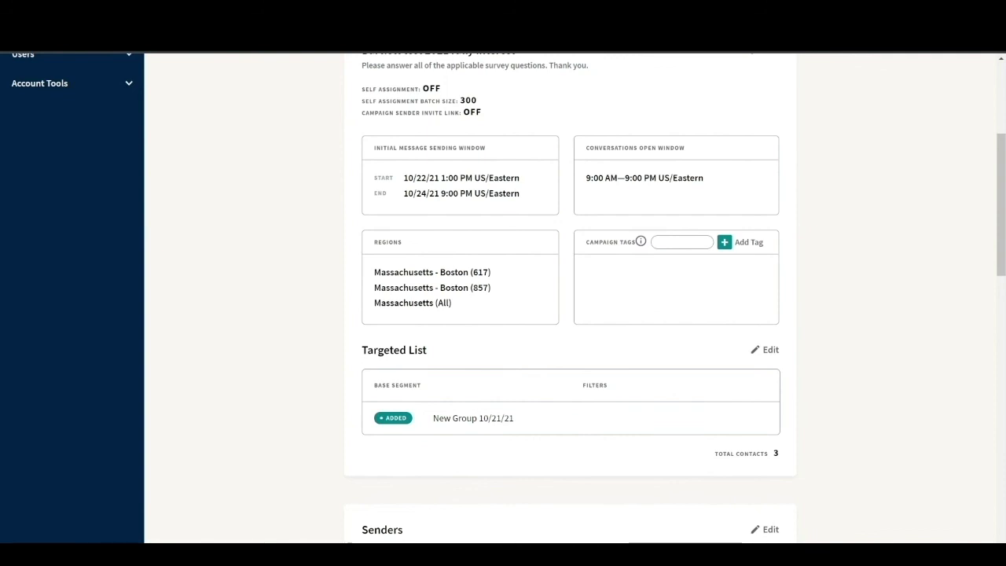
pyautogui.scroll(-5, 570, 299)
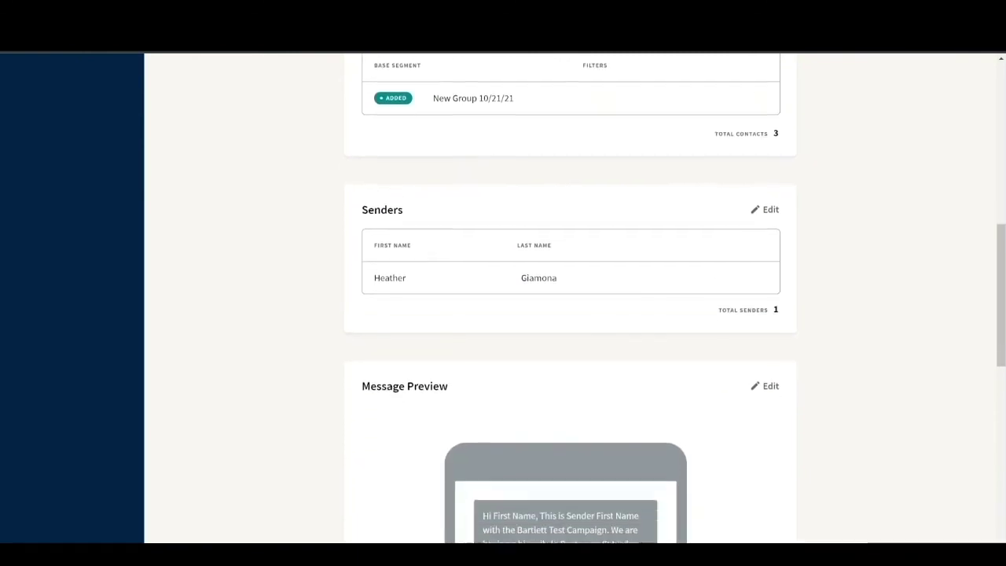
pyautogui.scroll(-8, 570, 298)
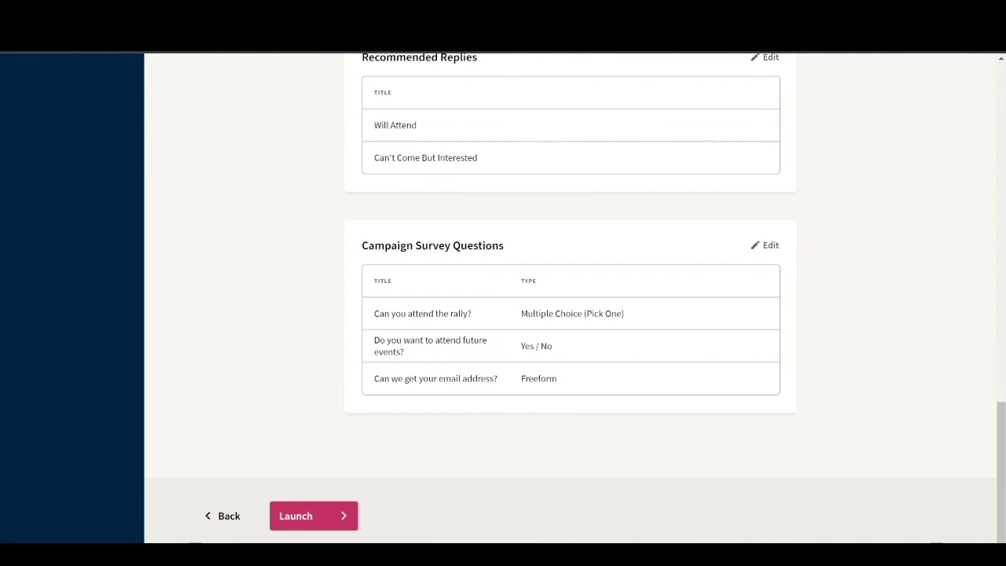
# Step: Launch the Bartlett Test 2021 Rally Interest campaign from the Review Campaign page
pyautogui.click(316, 518)
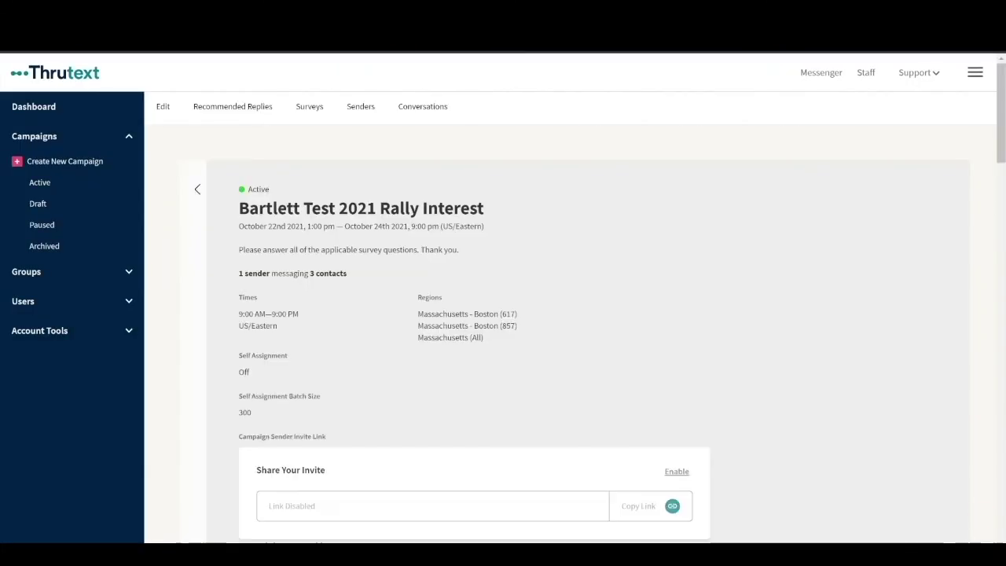